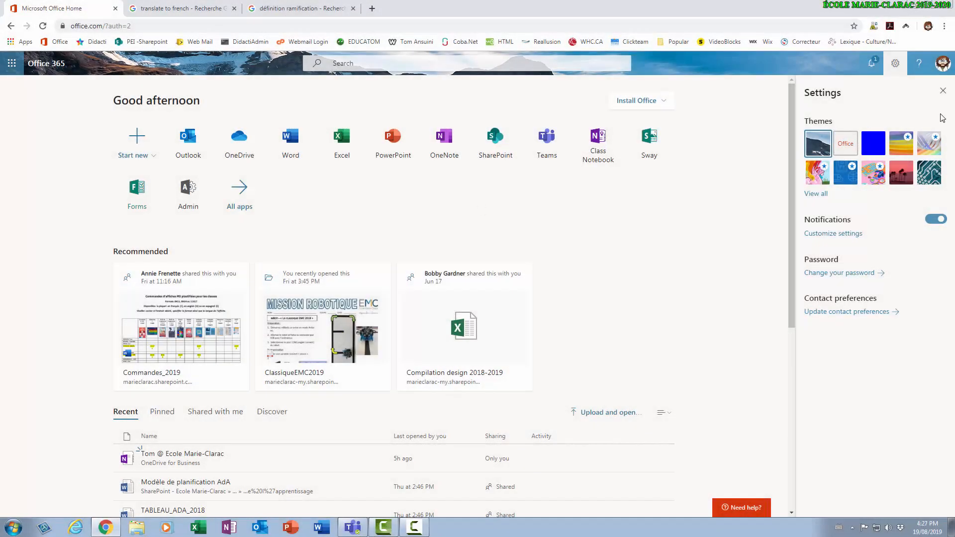
# Open Forms from the Office 365 home page and create a new quiz titled "Quiz de révision - Français".
pyautogui.click(941, 91)
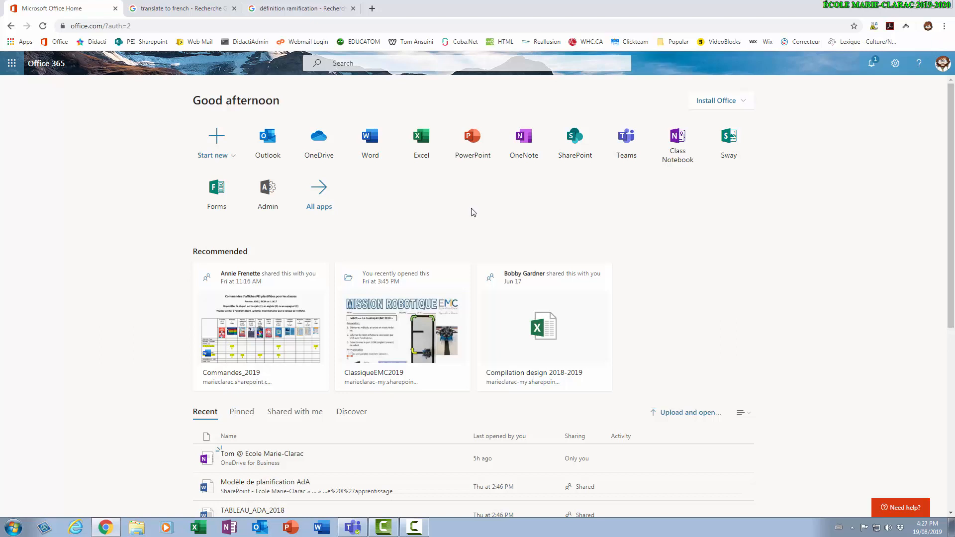
pyautogui.click(214, 194)
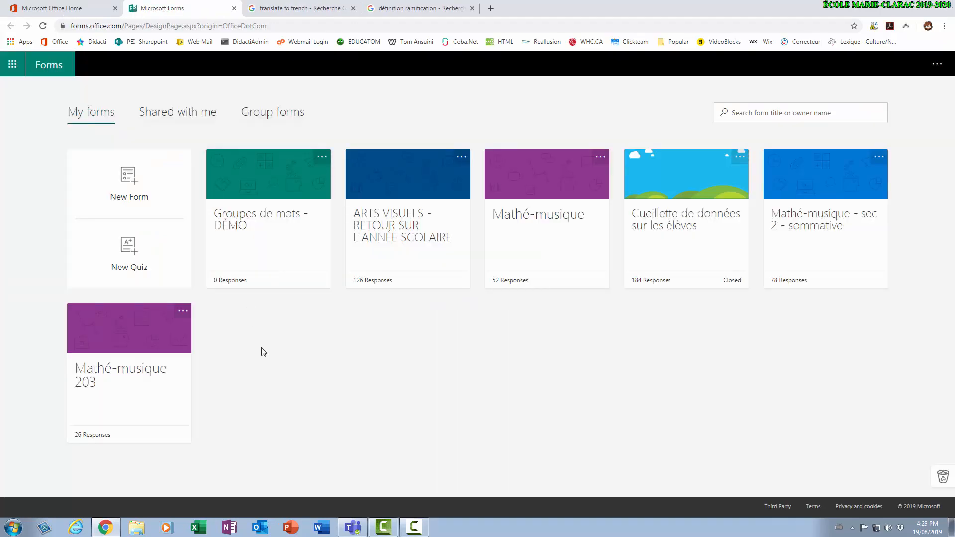
pyautogui.click(134, 257)
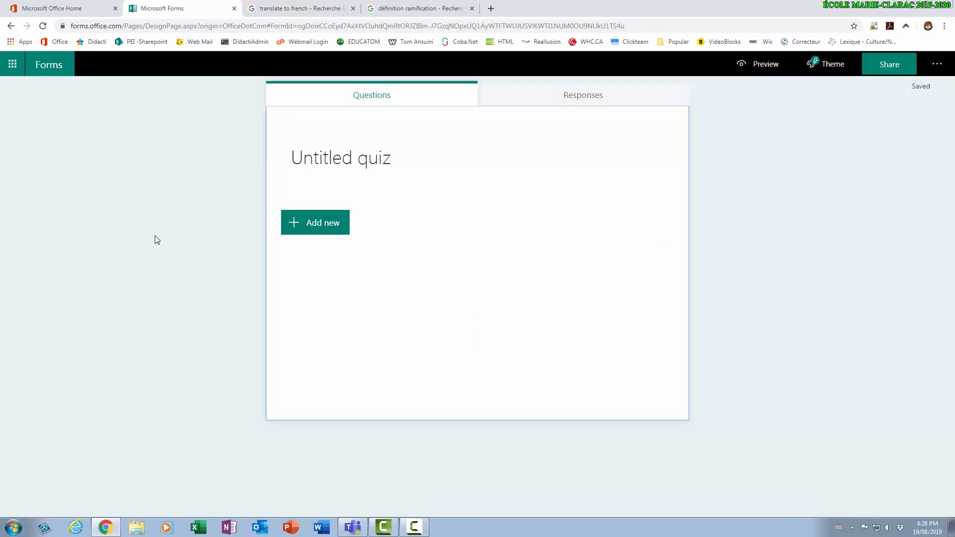
pyautogui.click(324, 166)
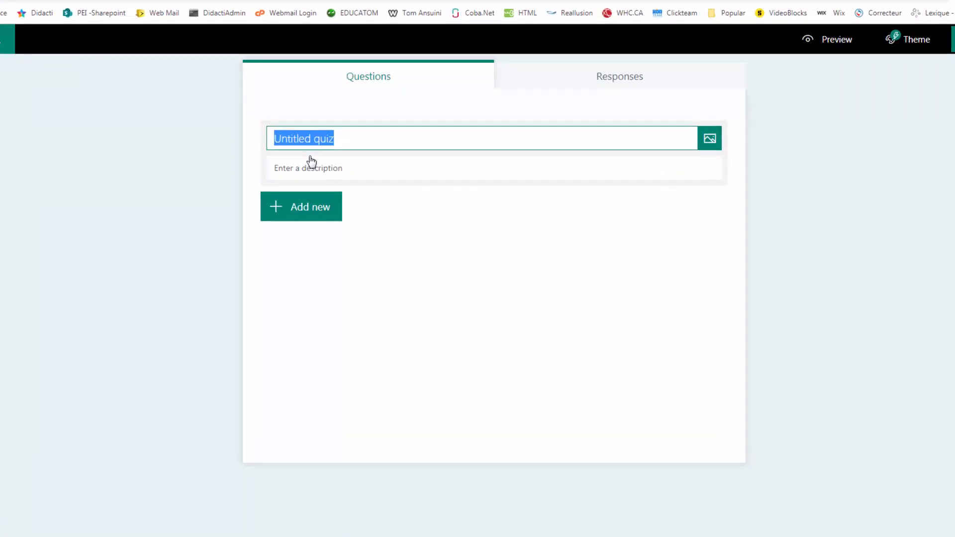
pyautogui.write('Quiz de révision - Français')
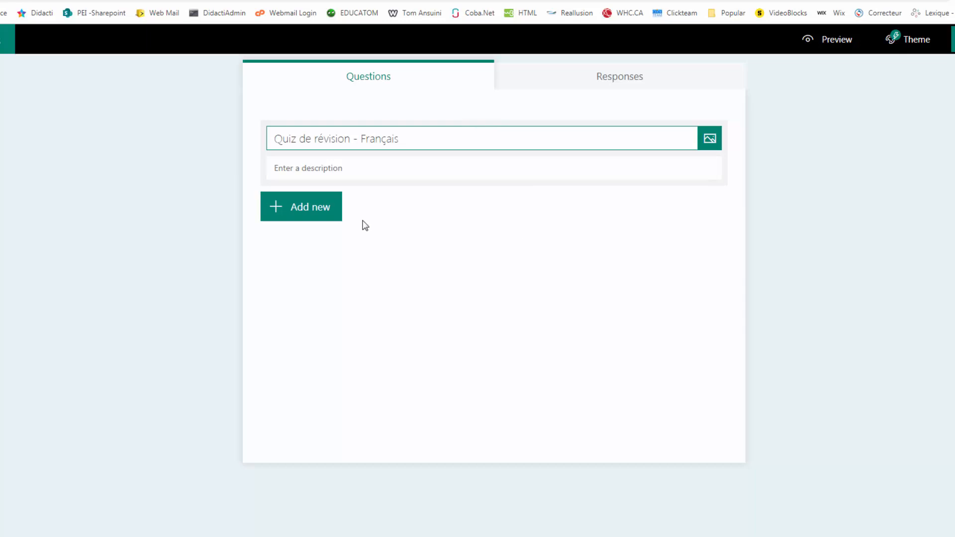
# Add a choice question to the quiz with the text "Choisis la notion que tu veux pratiquer.".
pyautogui.click(321, 214)
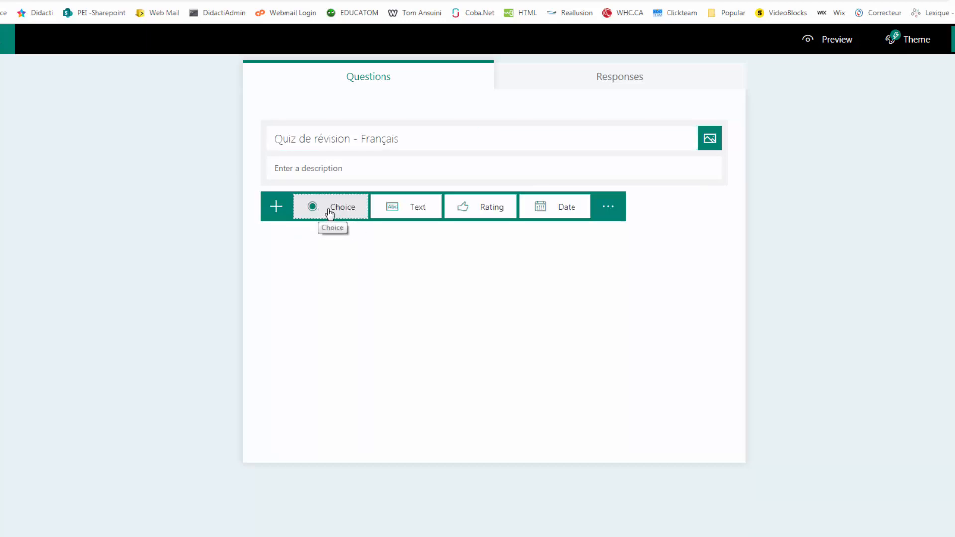
pyautogui.click(328, 213)
pyautogui.click(350, 259)
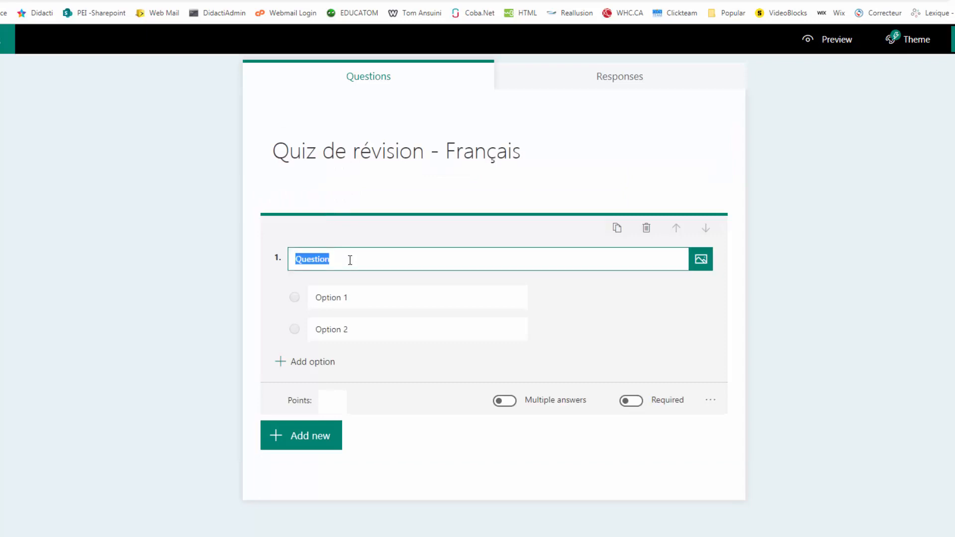
pyautogui.write('Choisis la notion que tu veux pratiquer.')
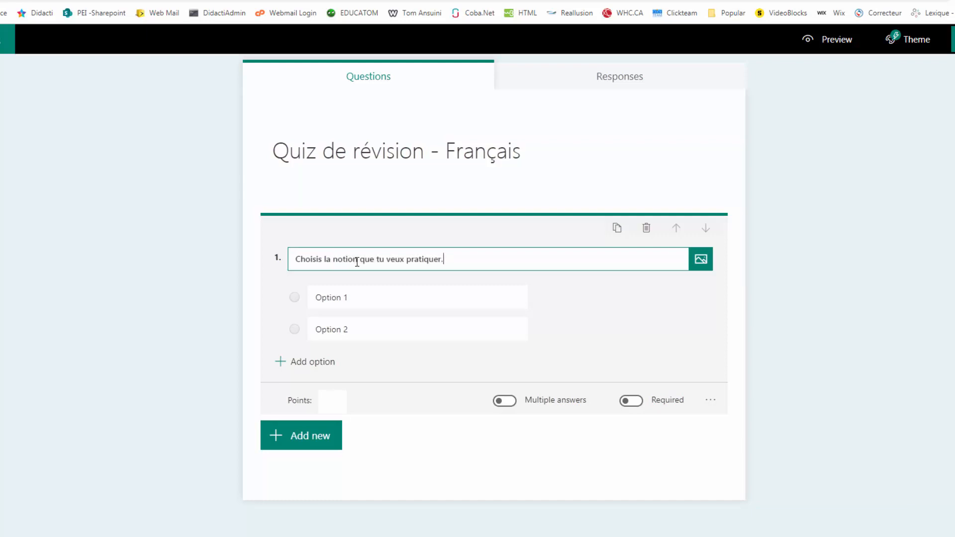
# Give question 1 the answer options Noms, Verbes and Pronoms, and make it required.
pyautogui.click(357, 297)
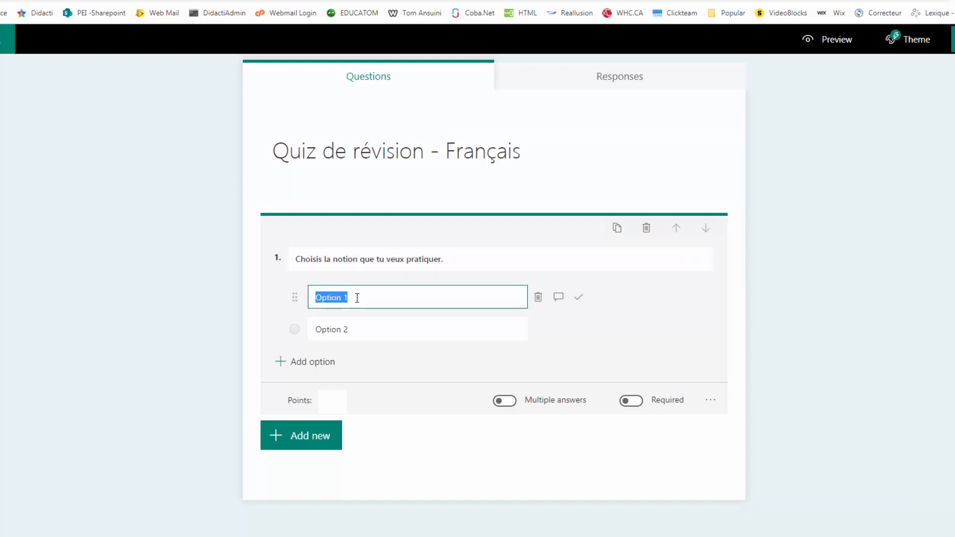
pyautogui.write('Noms')
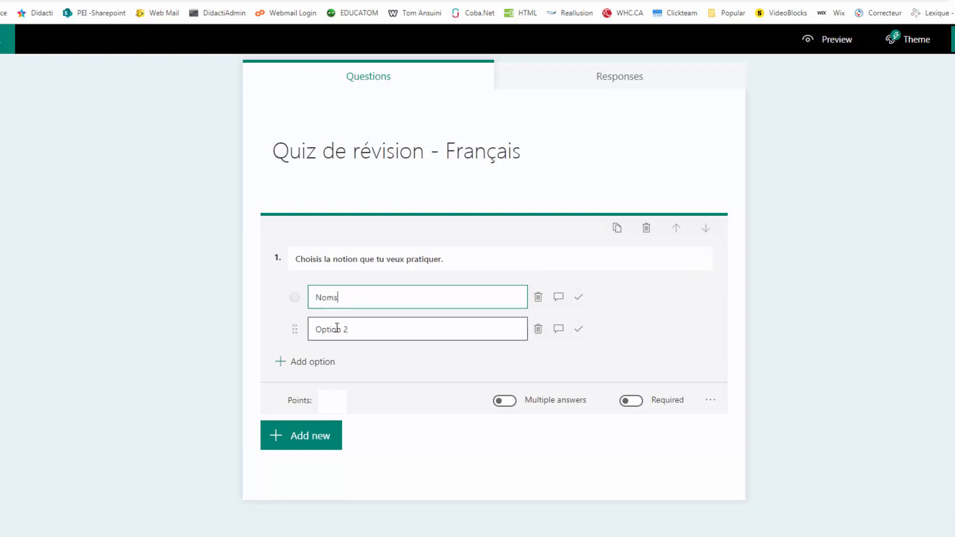
pyautogui.click(337, 328)
pyautogui.write('Verbes')
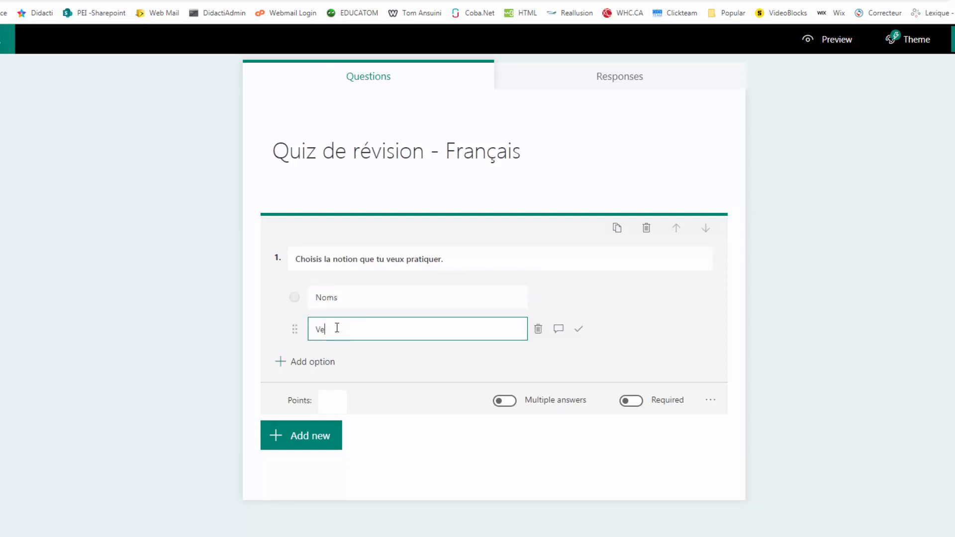
pyautogui.click(319, 363)
pyautogui.write('Pronoms')
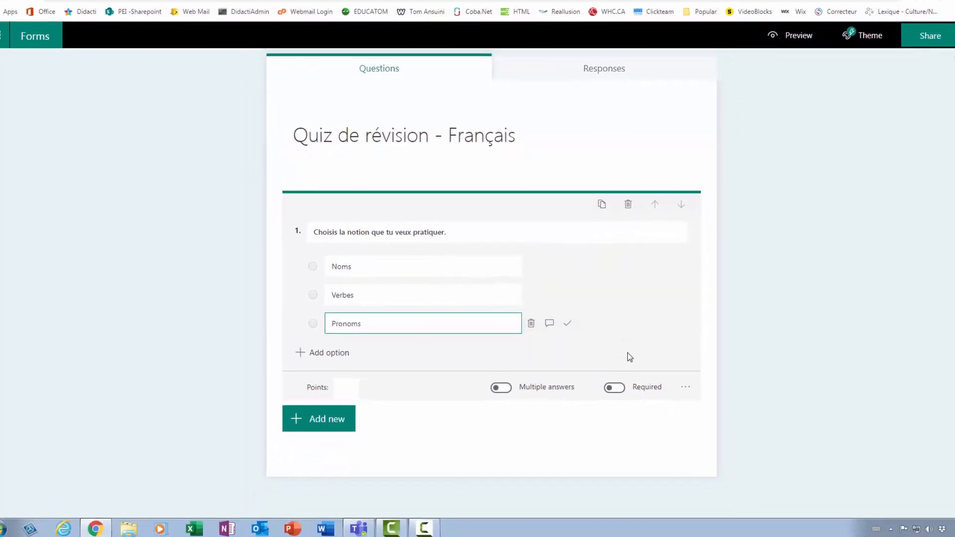
pyautogui.click(615, 389)
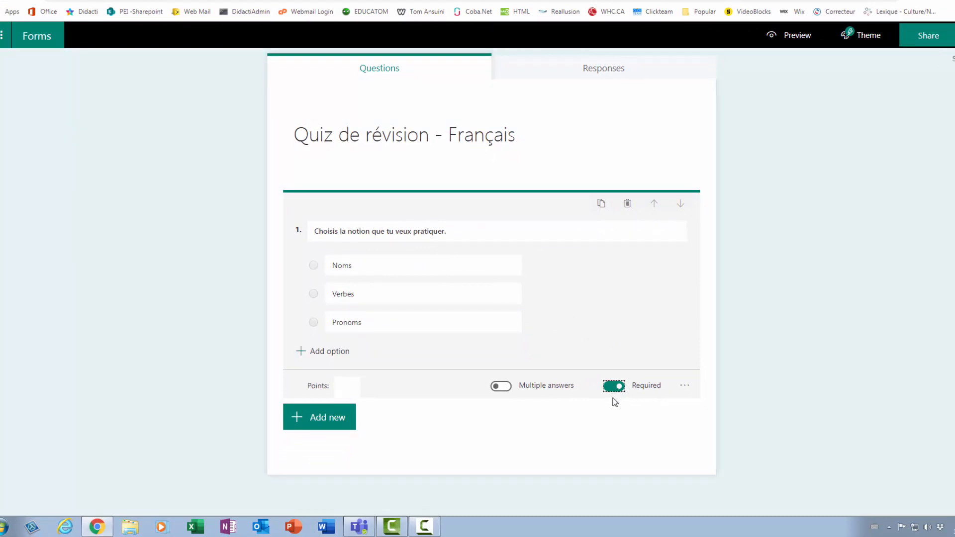
# Add a new section after question 1 and title it "Noms".
pyautogui.click(306, 418)
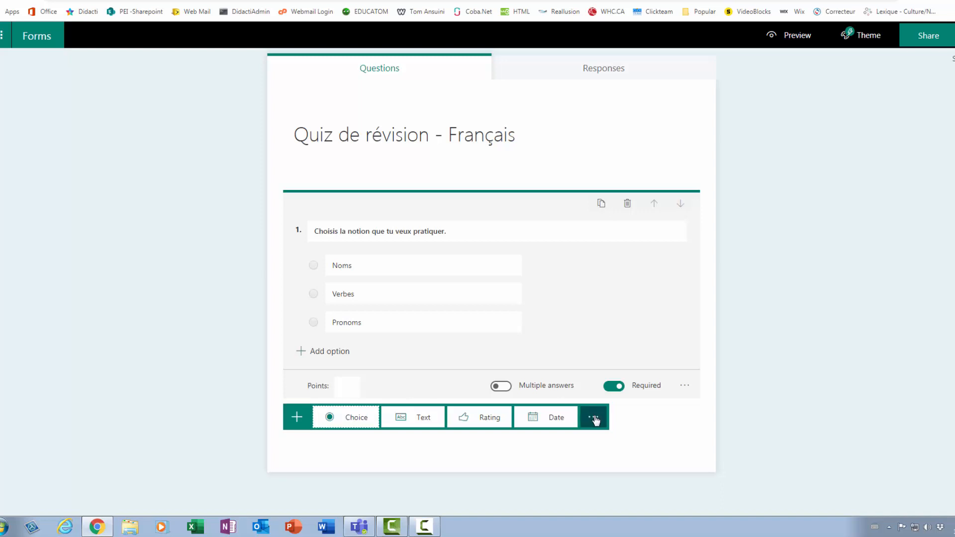
pyautogui.click(595, 419)
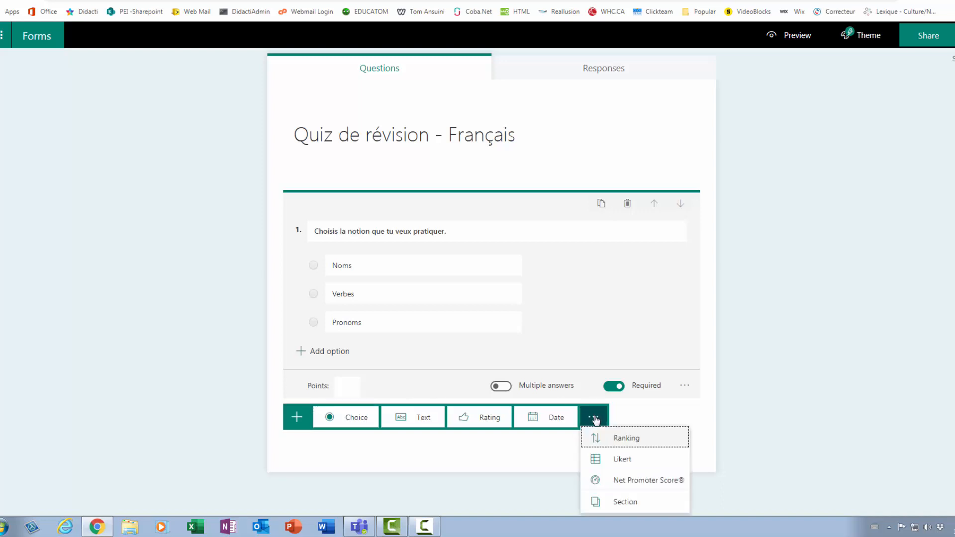
pyautogui.click(625, 502)
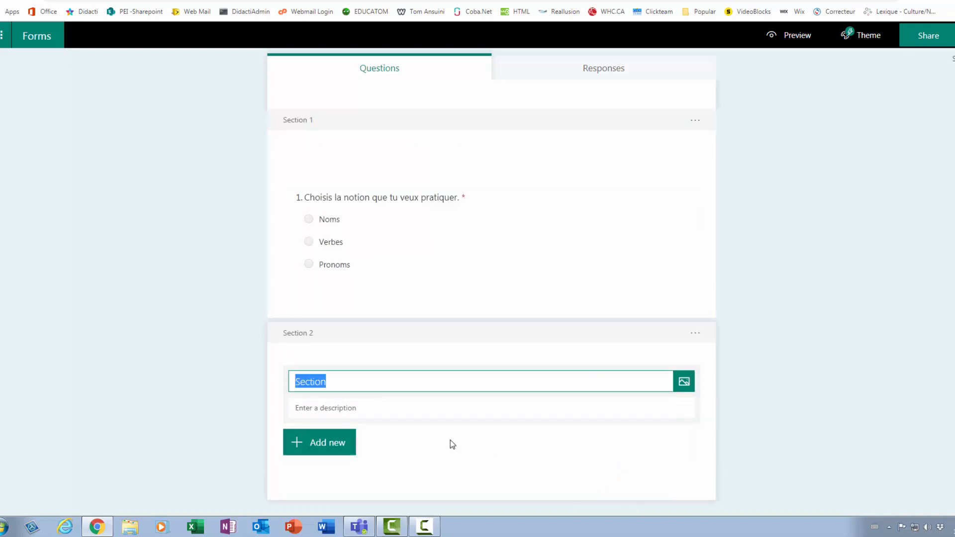
pyautogui.write('Noms')
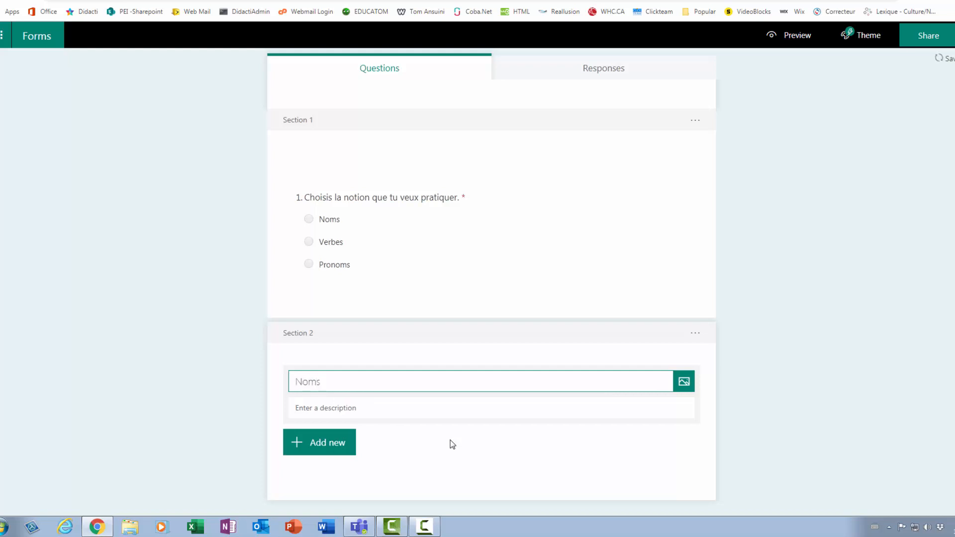
# Add a required choice question worth 1 point to the Noms section, with Option 1 as the correct answer.
pyautogui.click(324, 448)
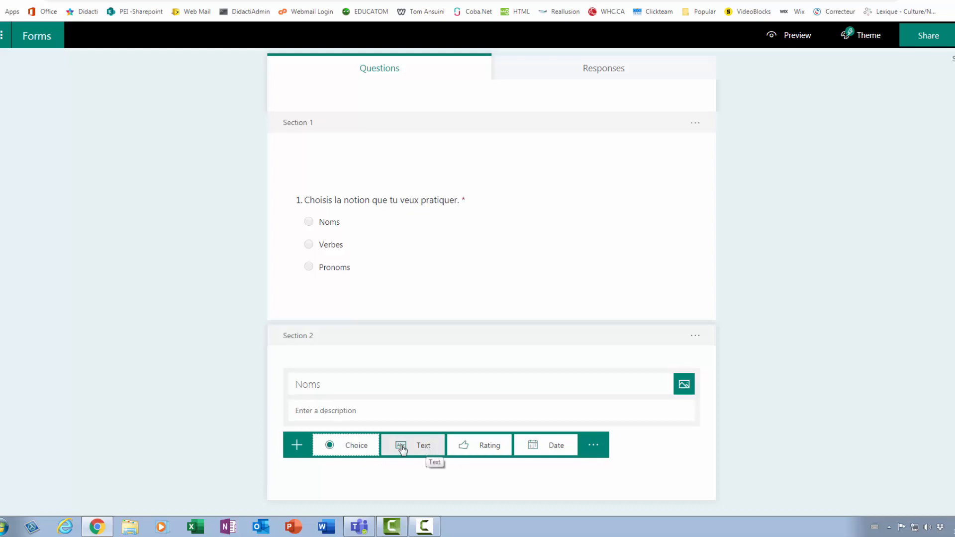
pyautogui.click(377, 452)
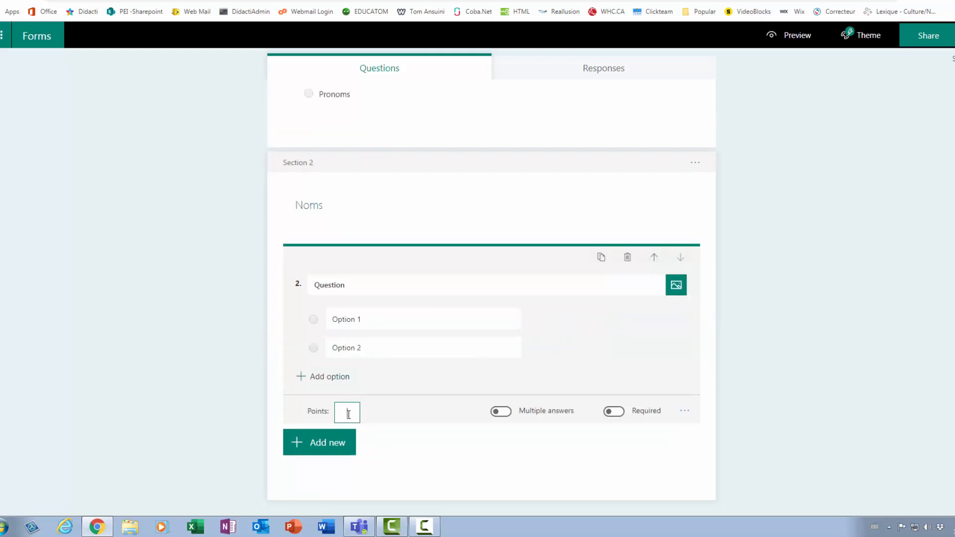
pyautogui.write('1')
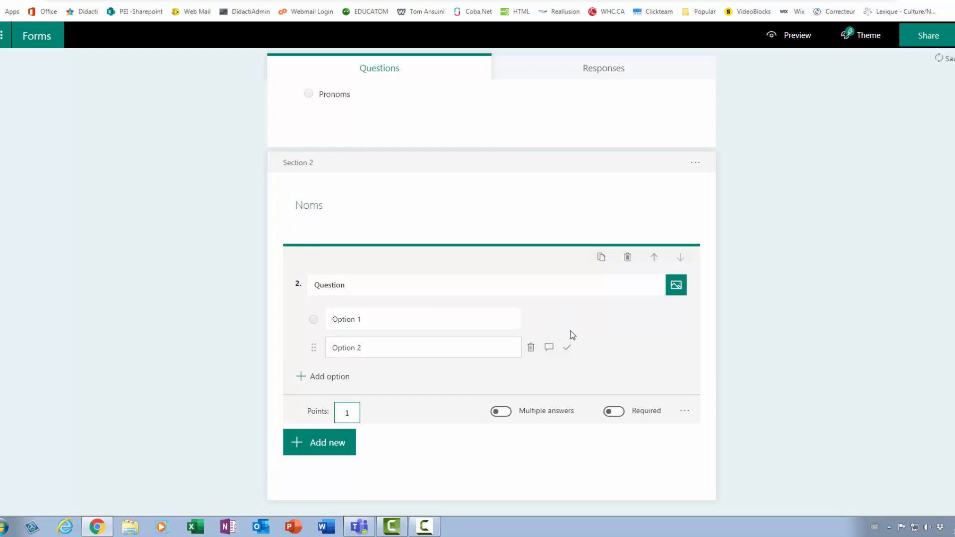
pyautogui.click(569, 319)
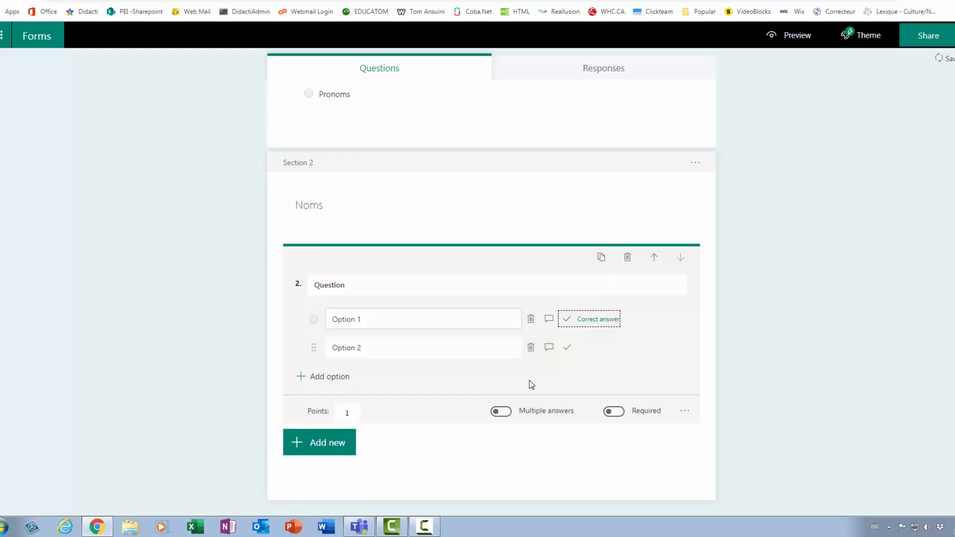
pyautogui.click(615, 412)
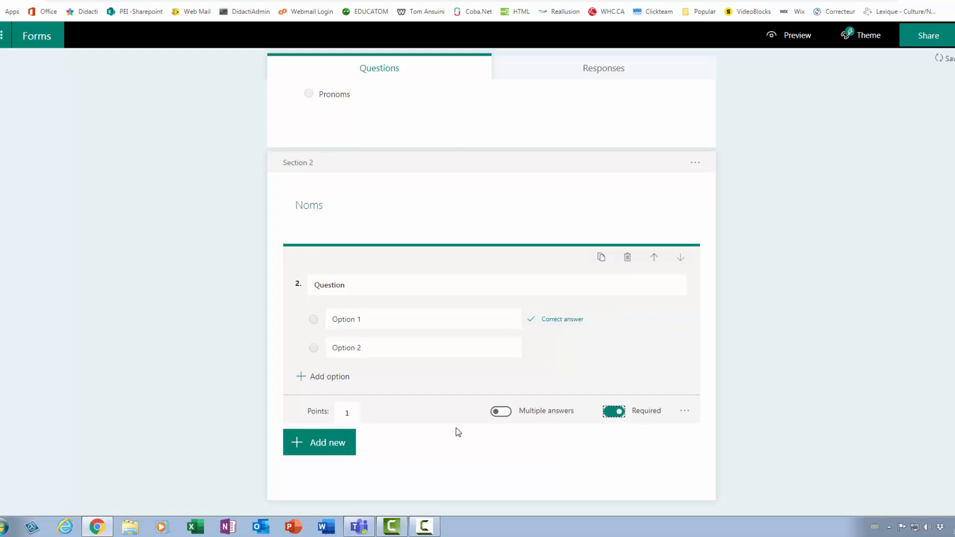
# Add further choice questions to the Noms section, up to question 6, marking Option 1 as the correct answer in each.
pyautogui.click(311, 451)
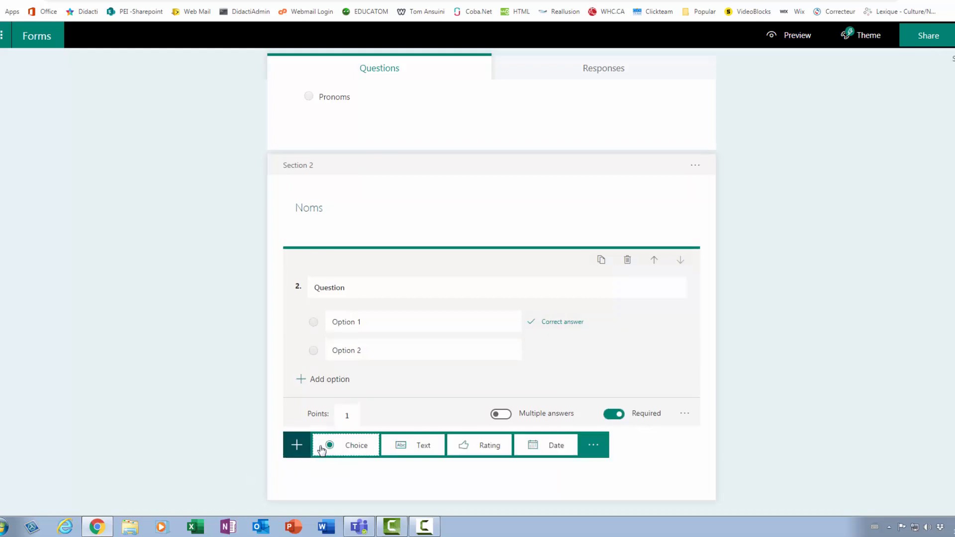
pyautogui.click(349, 447)
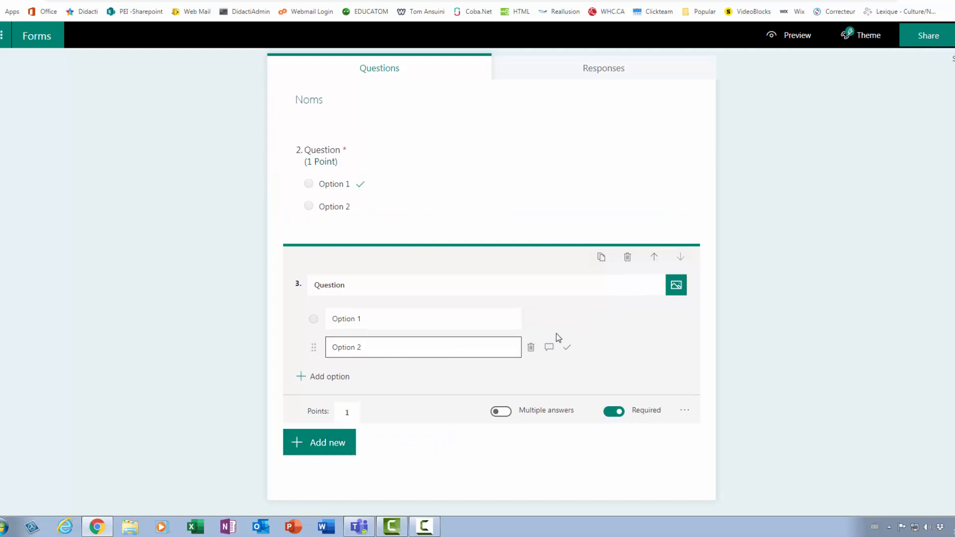
pyautogui.click(567, 321)
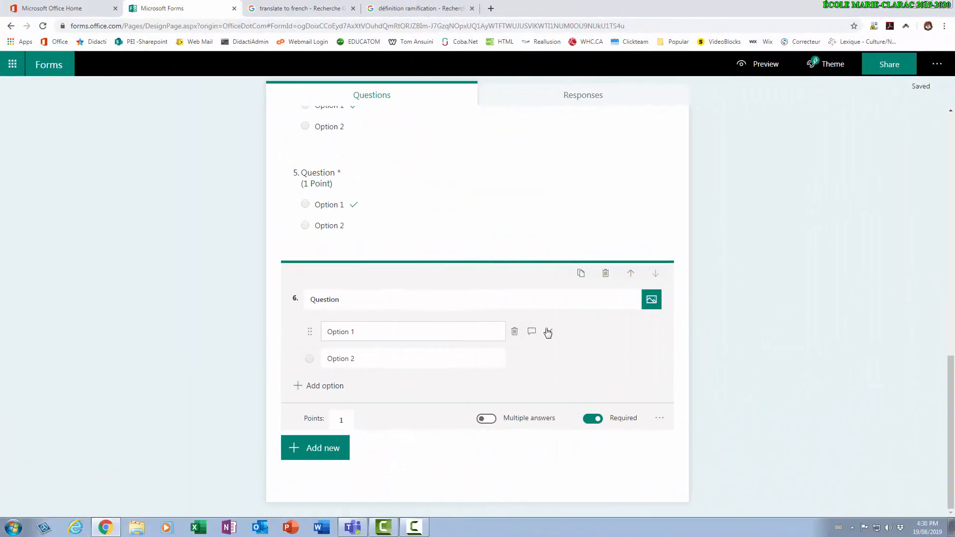
pyautogui.click(548, 332)
# Add another section after question 6 and title it "Verbes".
pyautogui.scroll(10, 434, 411)
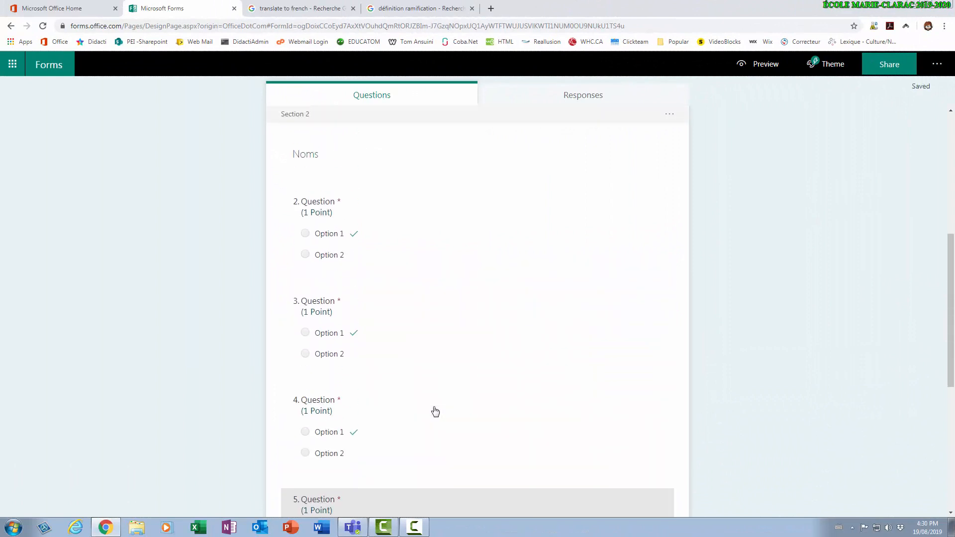
pyautogui.scroll(-3, 540, 393)
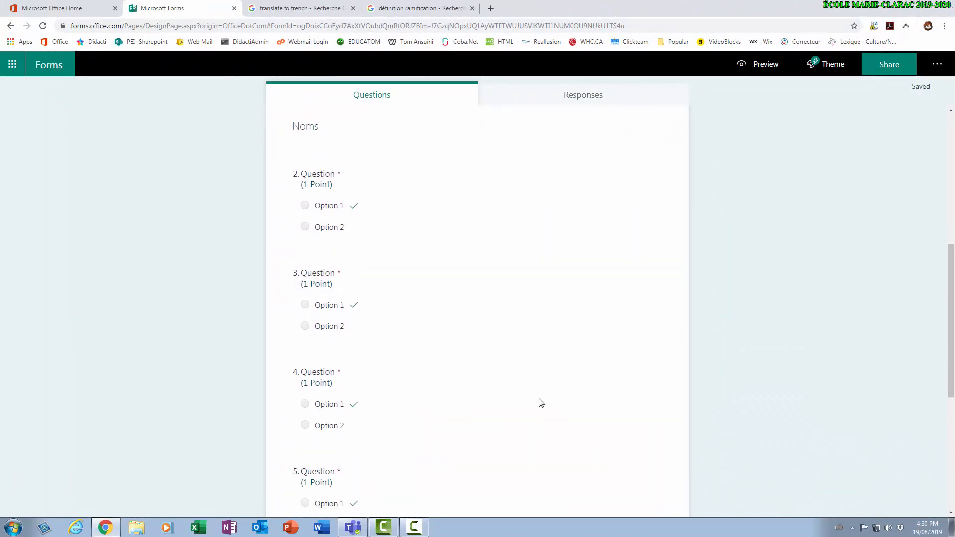
pyautogui.scroll(-1, 539, 387)
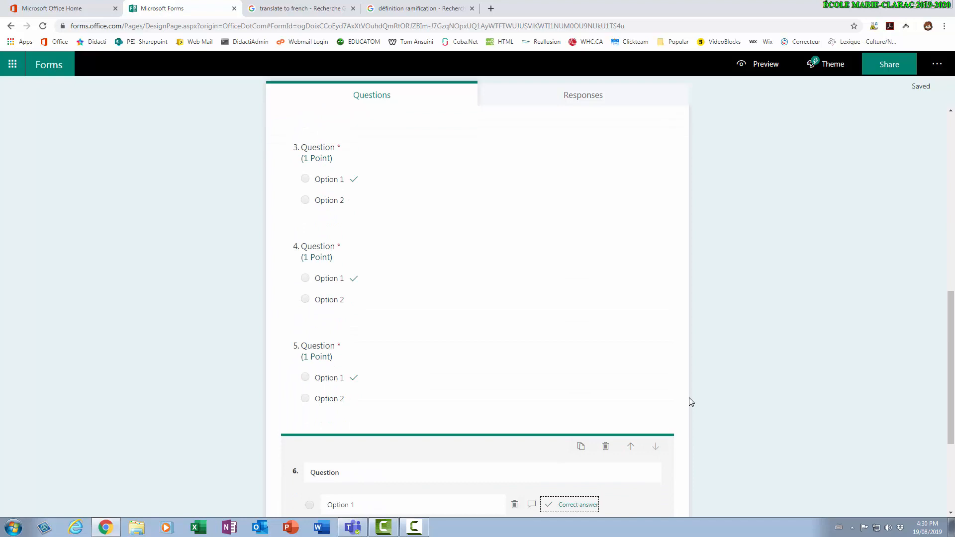
pyautogui.click(773, 428)
pyautogui.scroll(-1, 505, 460)
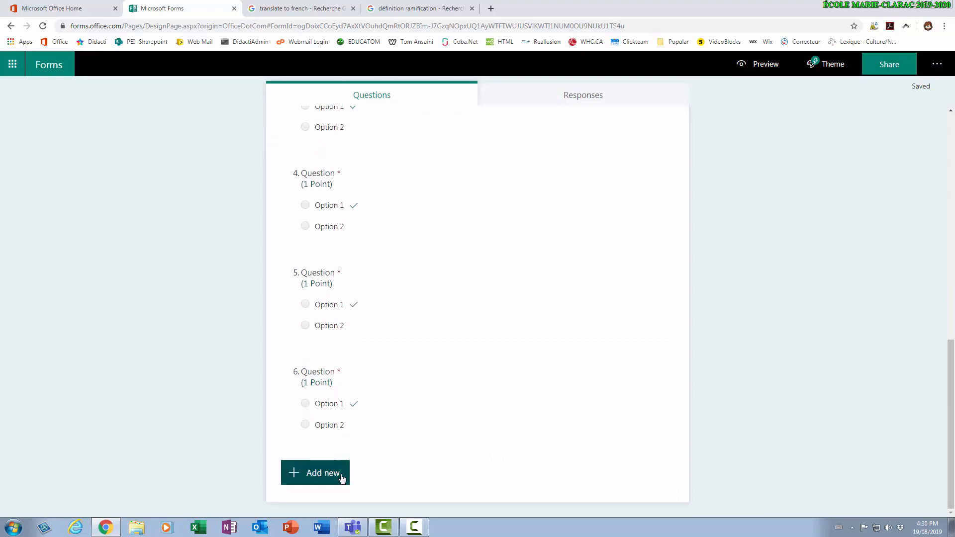
pyautogui.scroll(3, 424, 414)
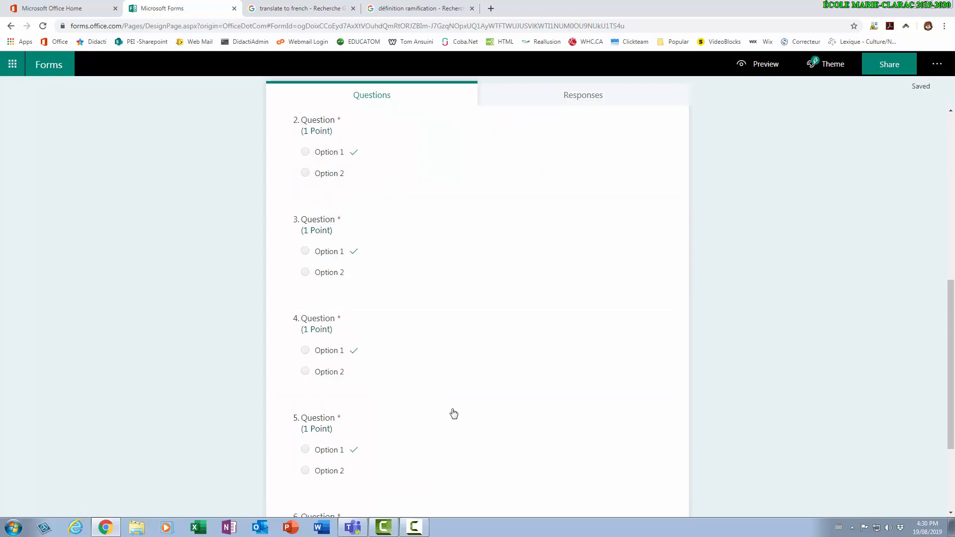
pyautogui.scroll(-3, 452, 413)
pyautogui.click(328, 475)
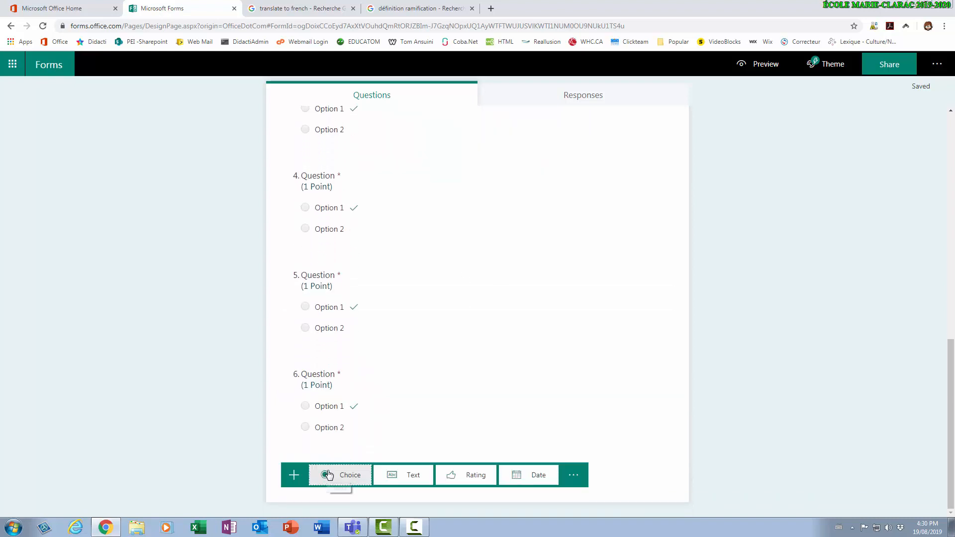
pyautogui.click(573, 476)
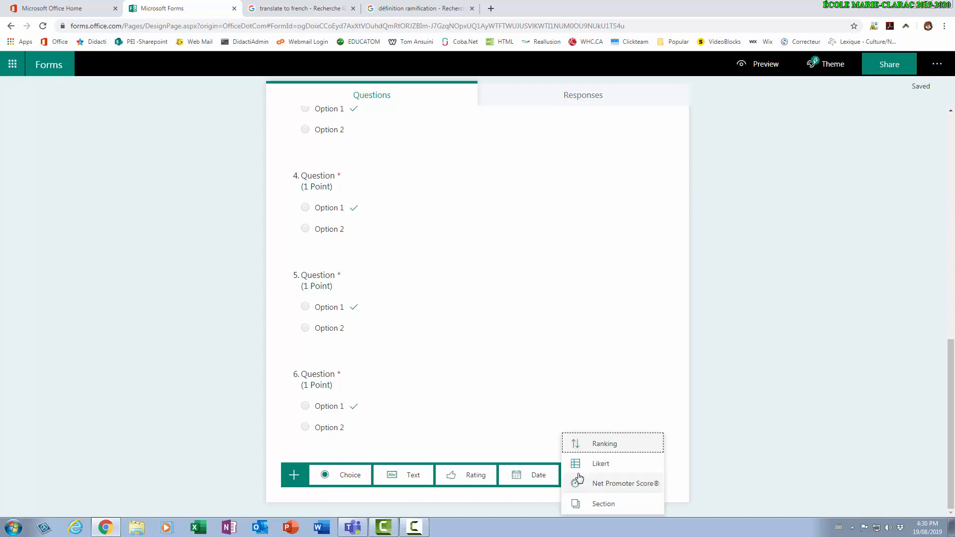
pyautogui.click(608, 506)
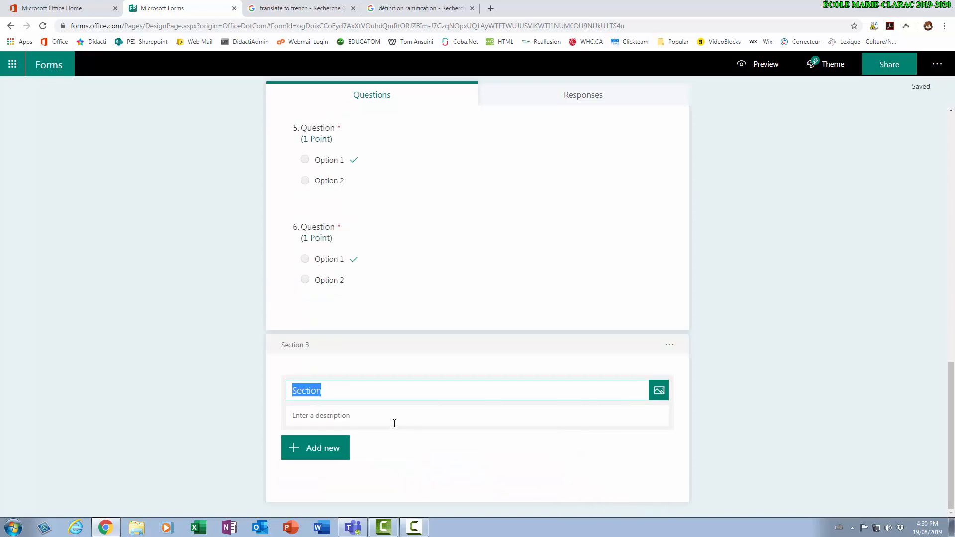
pyautogui.write('Verbes')
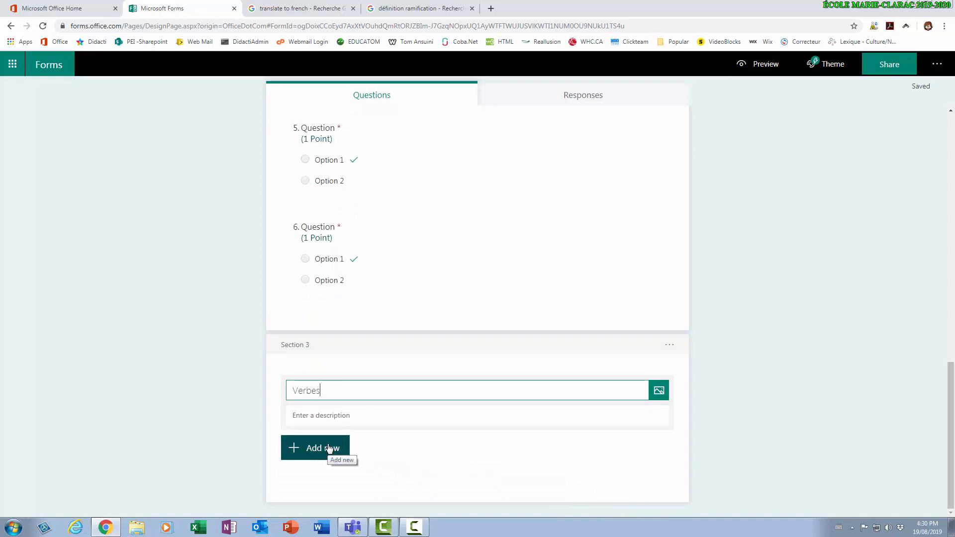
# Add a required text question worth 1 point to the Verbes section, with "test" as the correct answer.
pyautogui.click(328, 449)
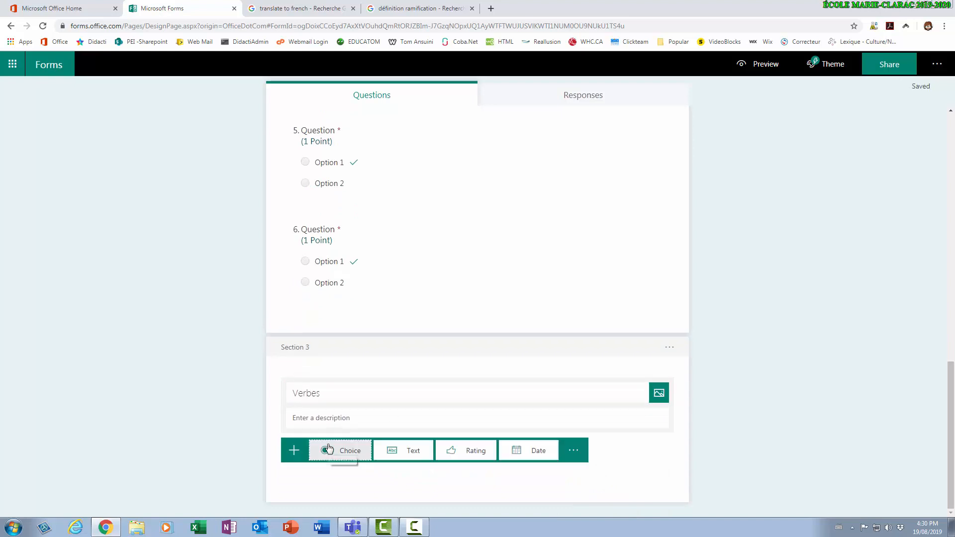
pyautogui.click(405, 455)
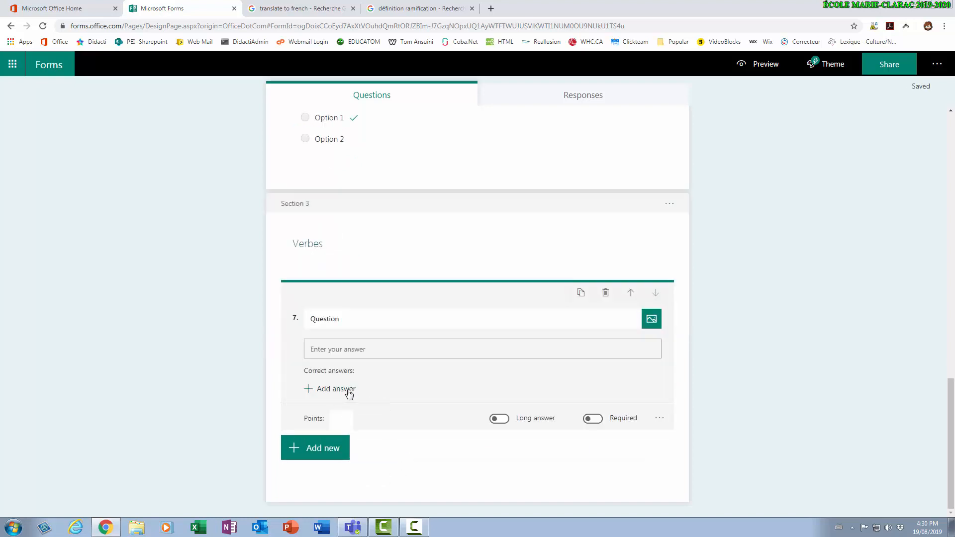
pyautogui.click(349, 392)
pyautogui.write('test')
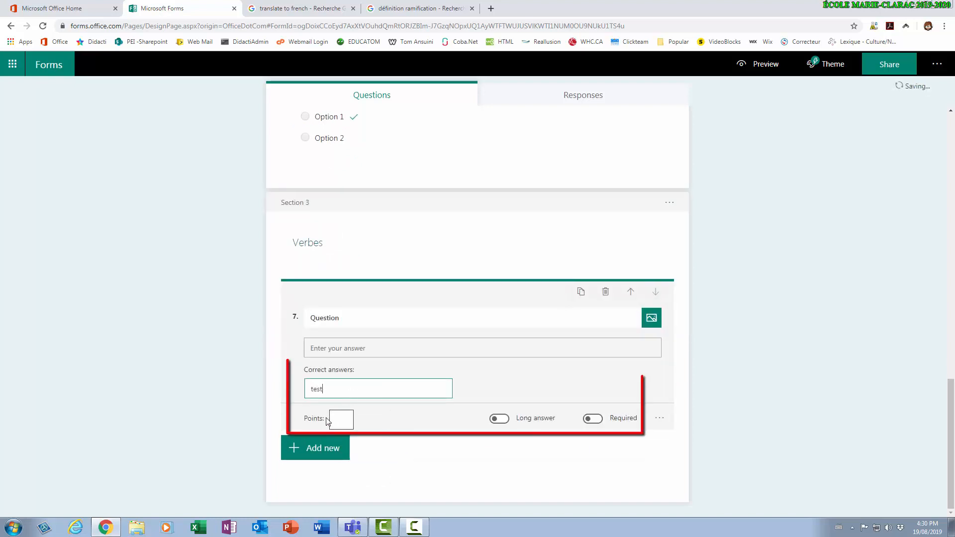
pyautogui.click(342, 420)
pyautogui.write('1')
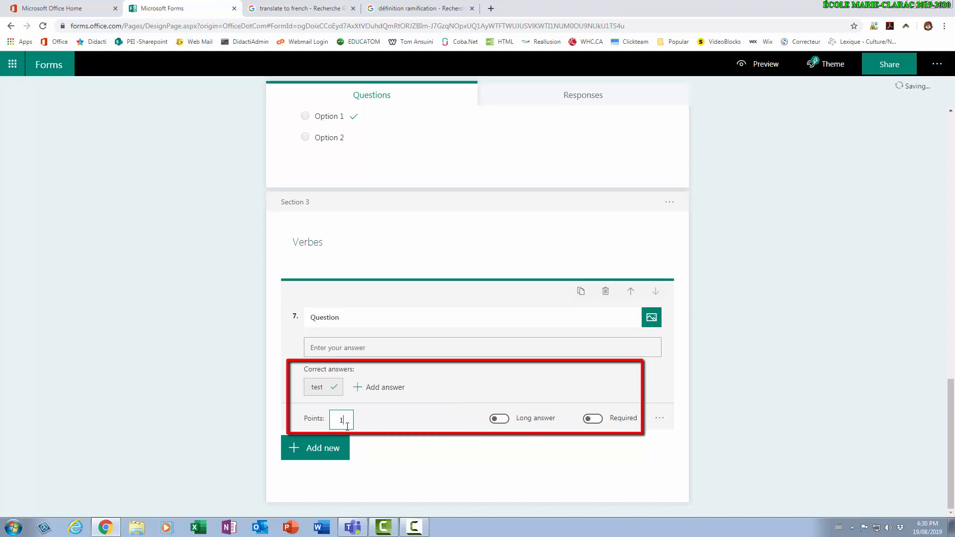
pyautogui.click(590, 419)
# Add further required 1-point text questions to the Verbes section, up to question 11, each with "test" as the correct answer.
pyautogui.click(298, 449)
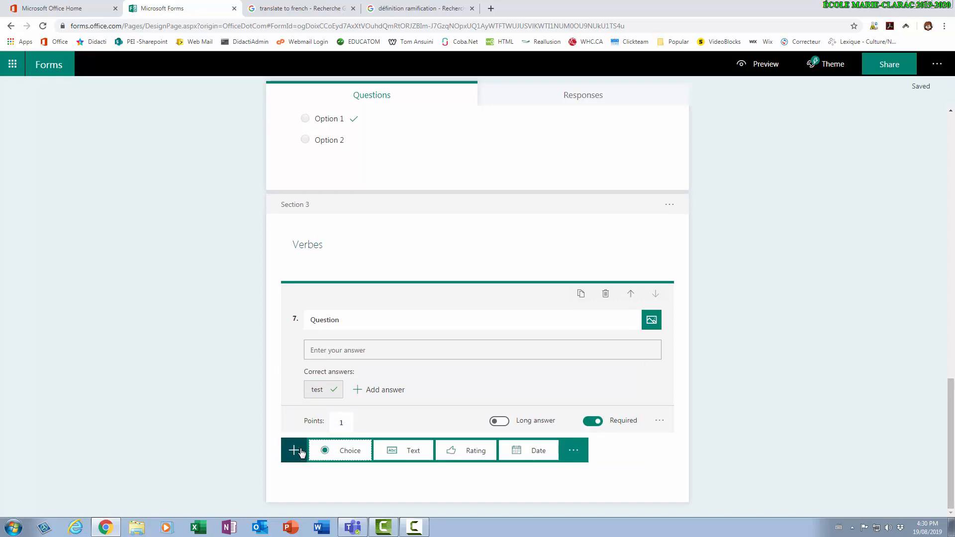
pyautogui.click(405, 452)
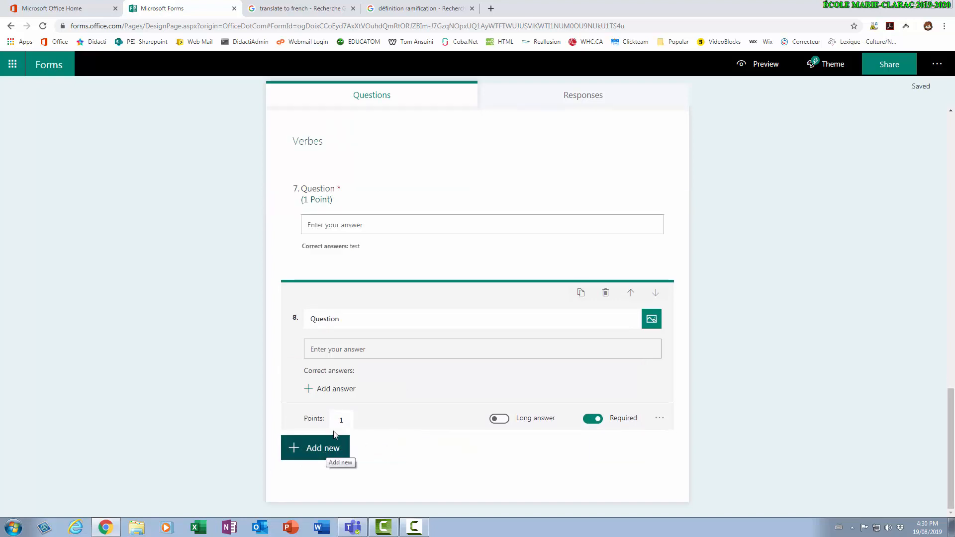
pyautogui.click(337, 391)
pyautogui.write('te')
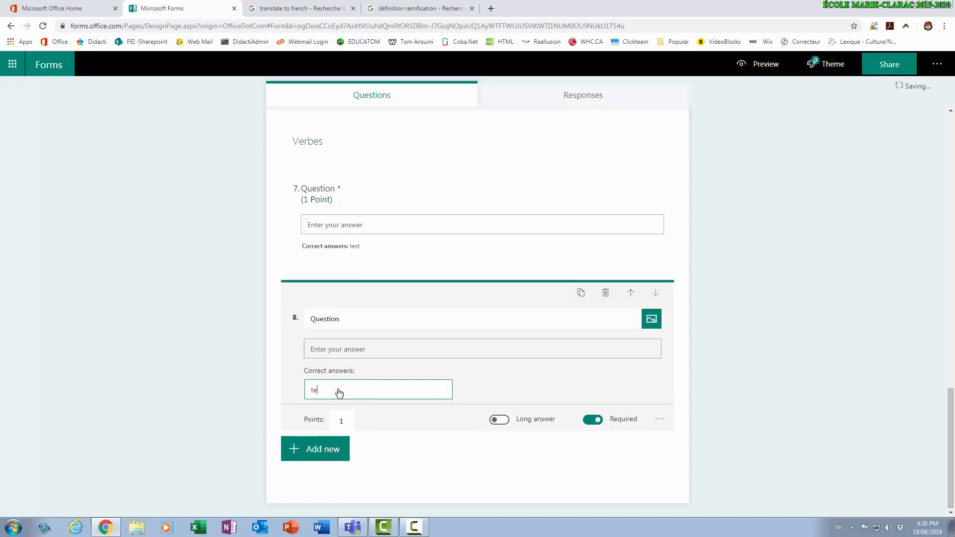
pyautogui.write('st')
pyautogui.click(321, 454)
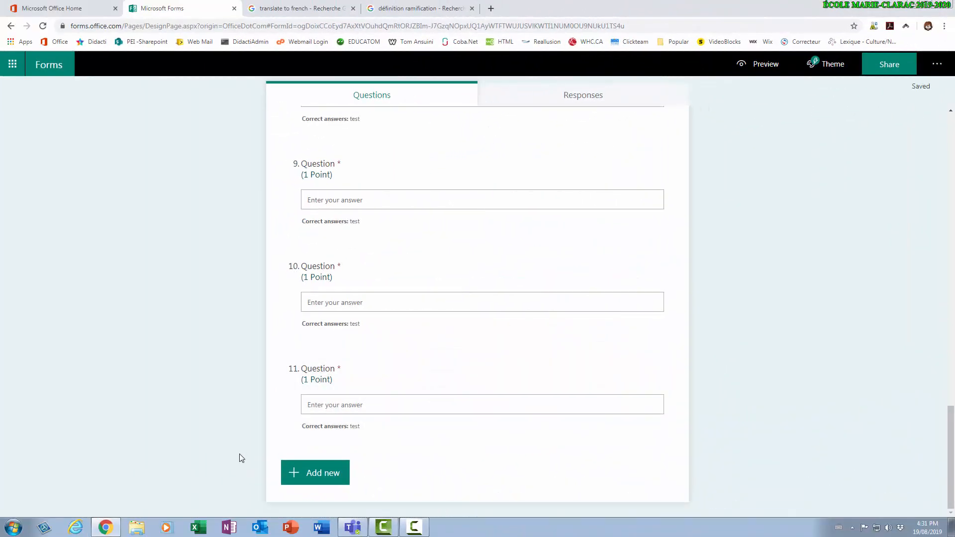
# Add a new section after question 11 and title it "Pronoms".
pyautogui.scroll(5, 241, 456)
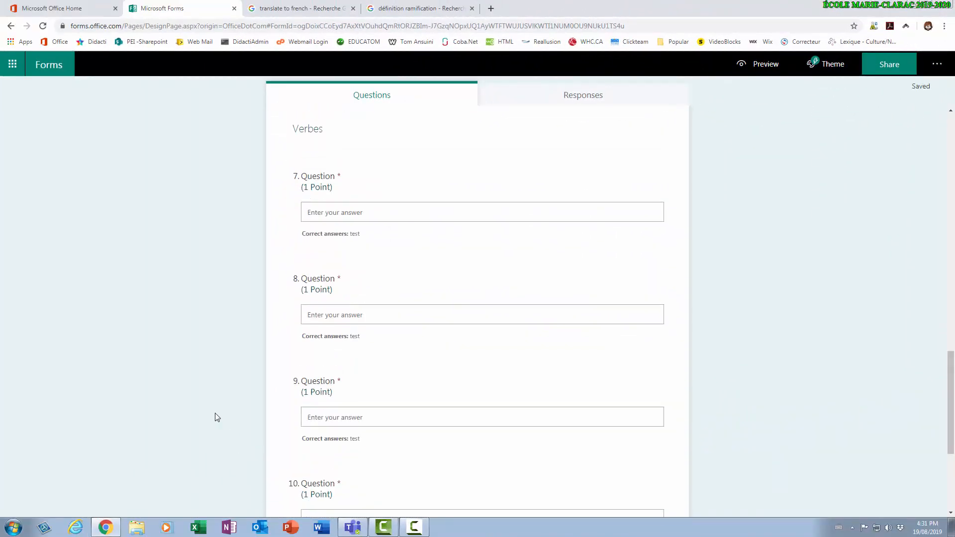
pyautogui.scroll(1, 217, 417)
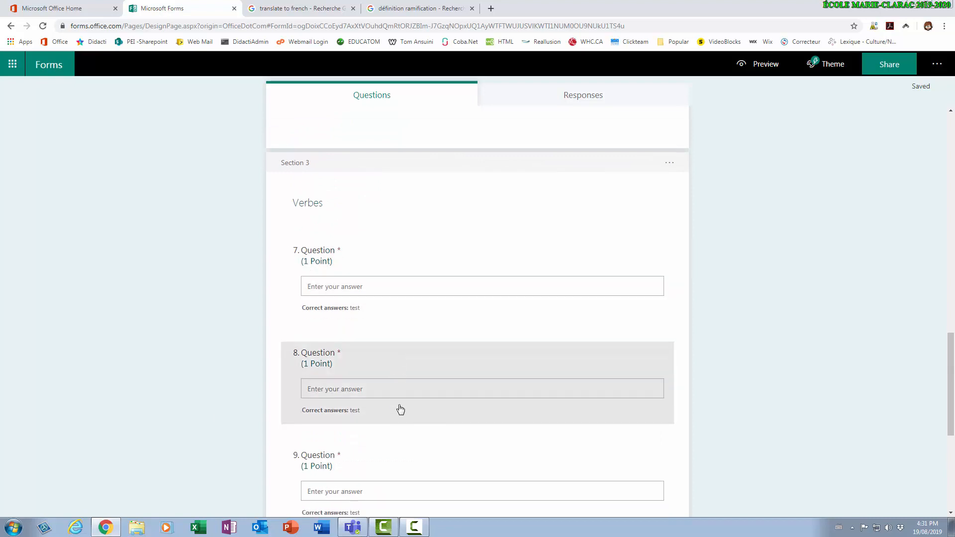
pyautogui.scroll(-5, 400, 409)
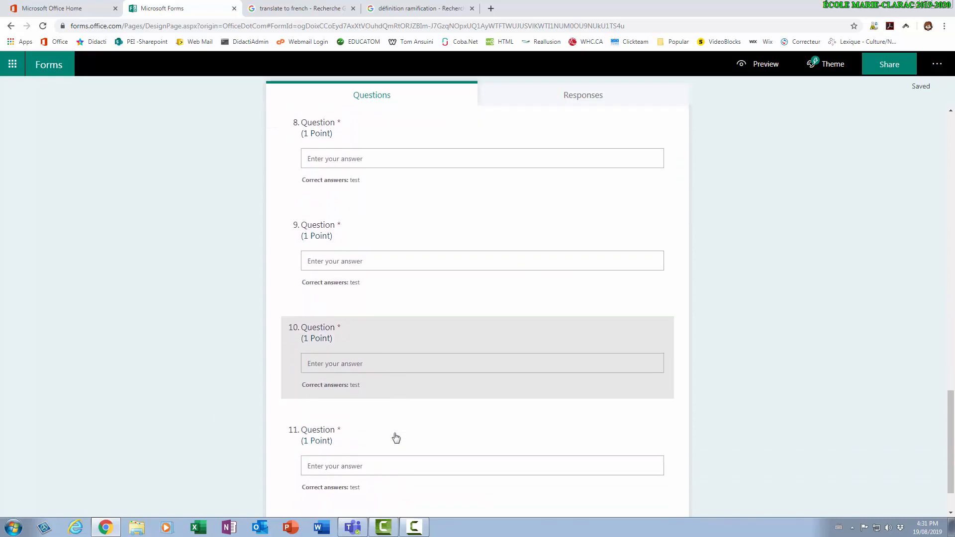
pyautogui.scroll(-2, 396, 437)
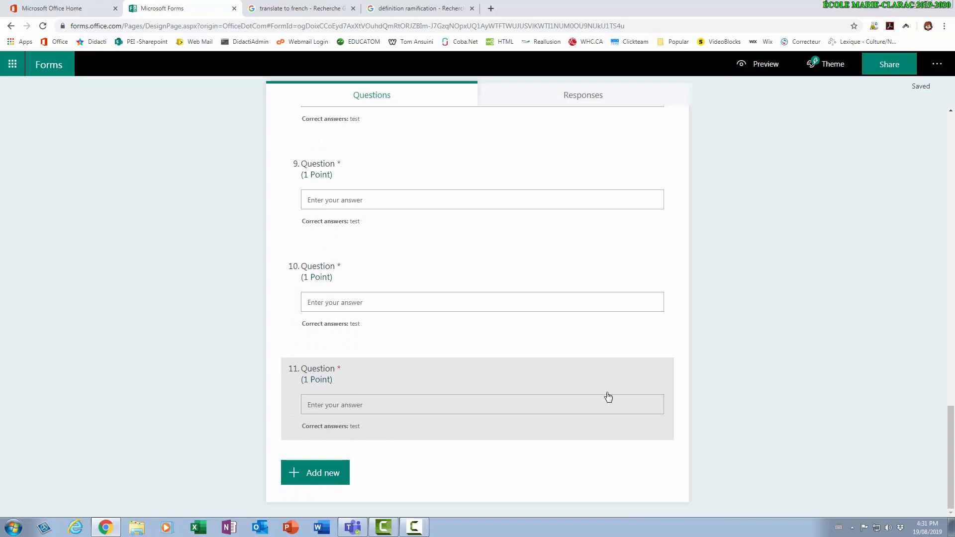
pyautogui.click(324, 479)
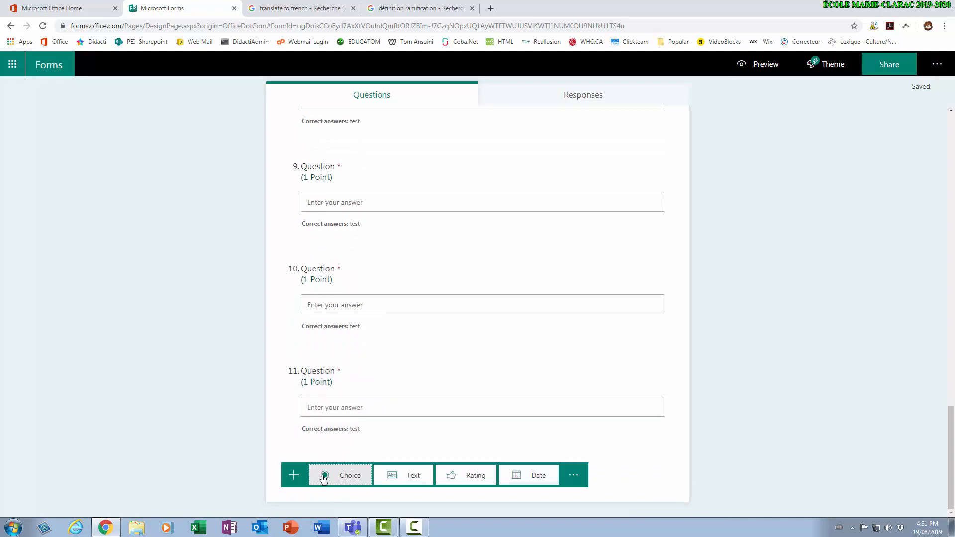
pyautogui.click(574, 476)
pyautogui.click(599, 504)
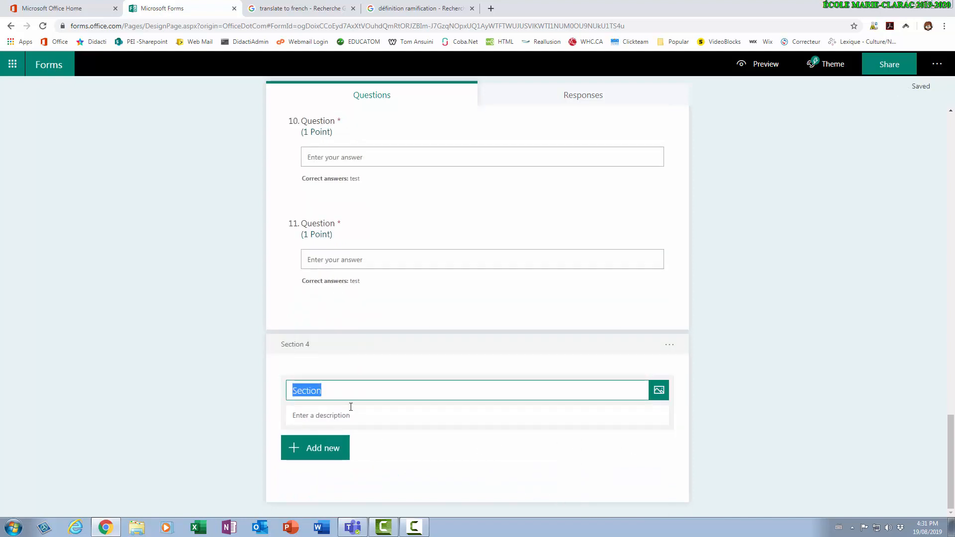
pyautogui.write('Pronoms')
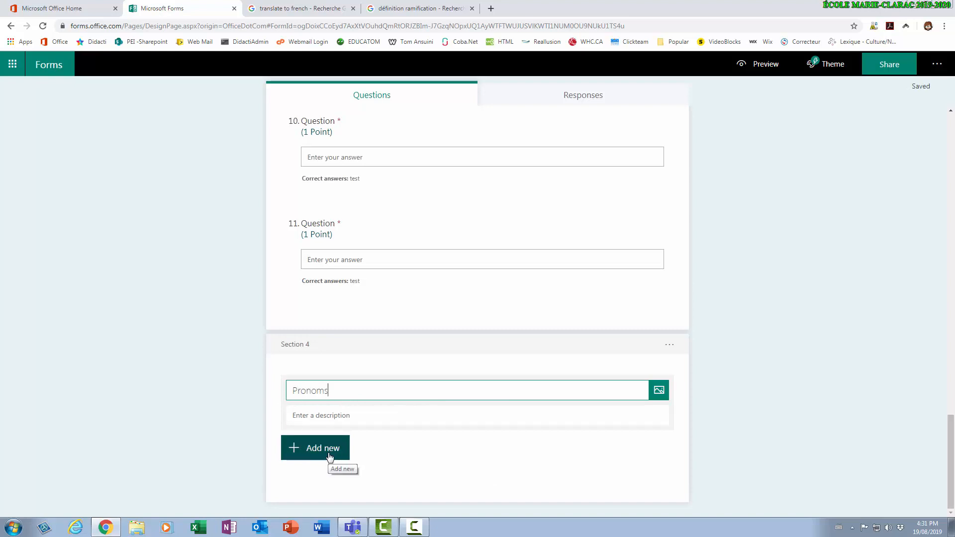
# Add a required choice question worth 1 point to the Pronoms section, with Option 1 as the correct answer.
pyautogui.click(328, 457)
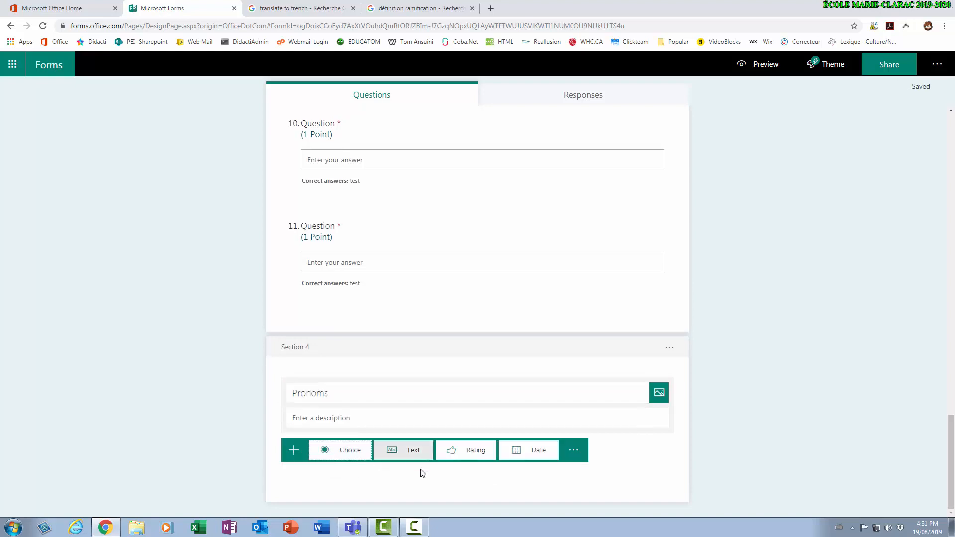
pyautogui.click(342, 457)
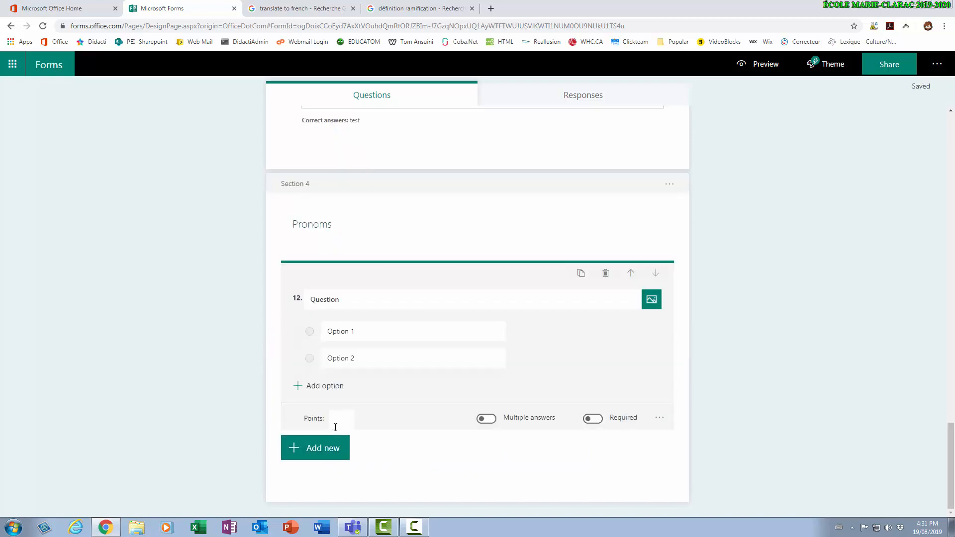
pyautogui.write('1')
pyautogui.click(547, 332)
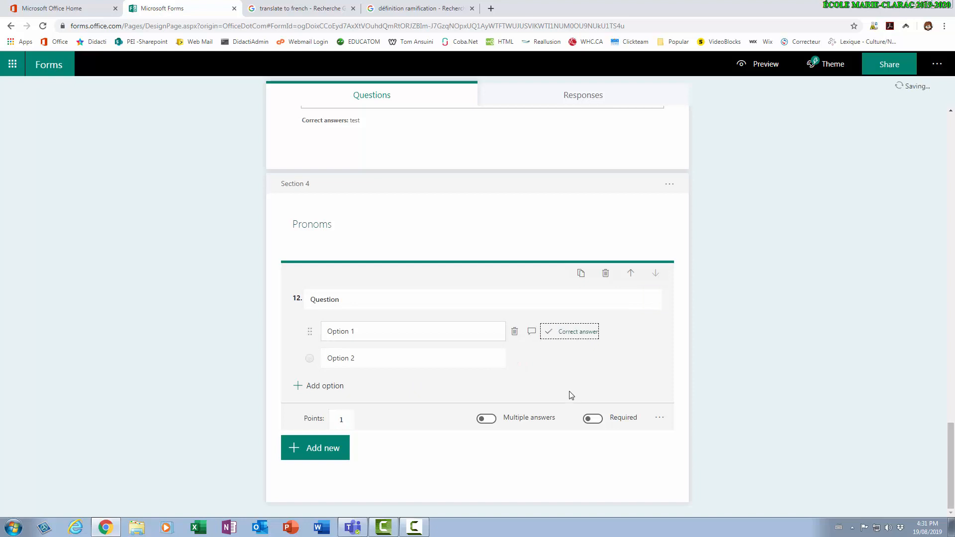
pyautogui.click(594, 419)
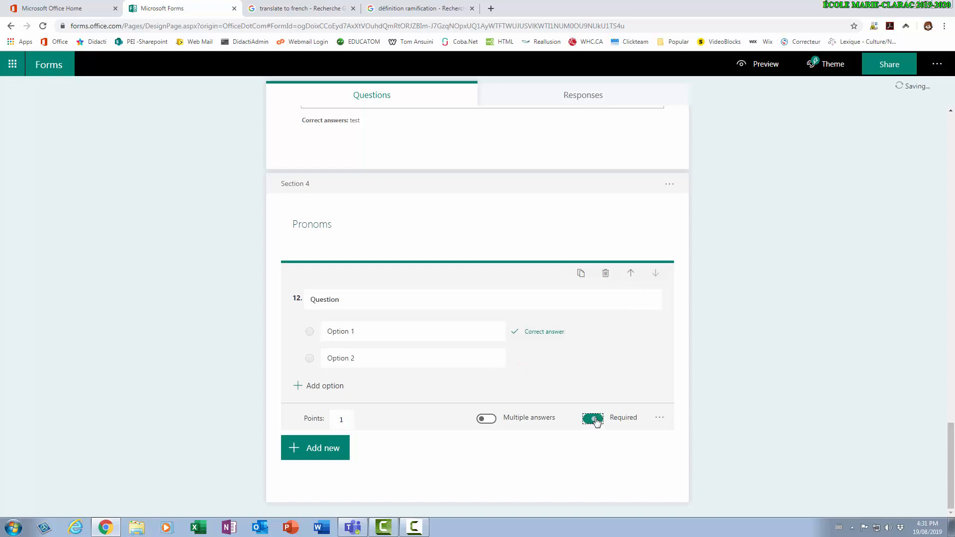
# Continue the Pronoms section up to question 16, alternating text questions answered "test" with choice questions whose correct answer is Option 1.
pyautogui.click(330, 454)
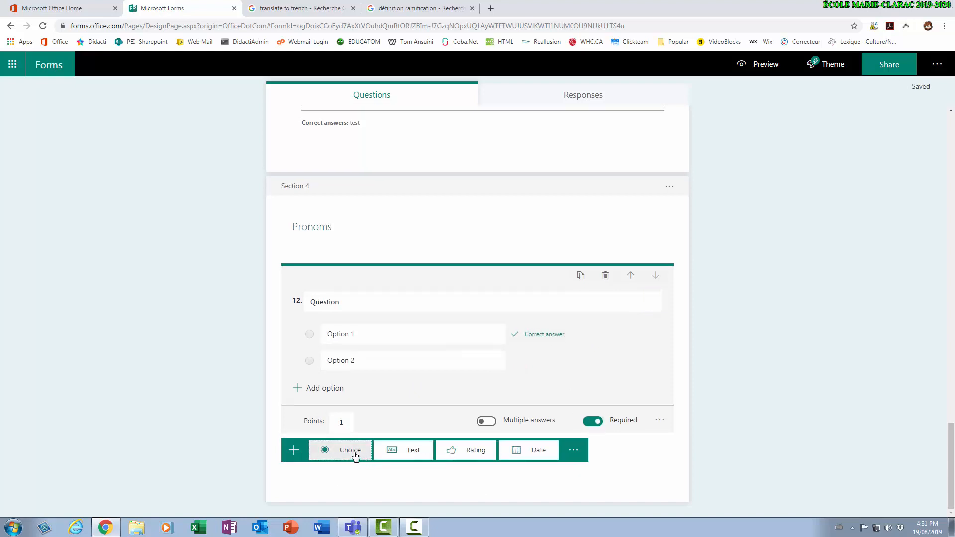
pyautogui.click(415, 451)
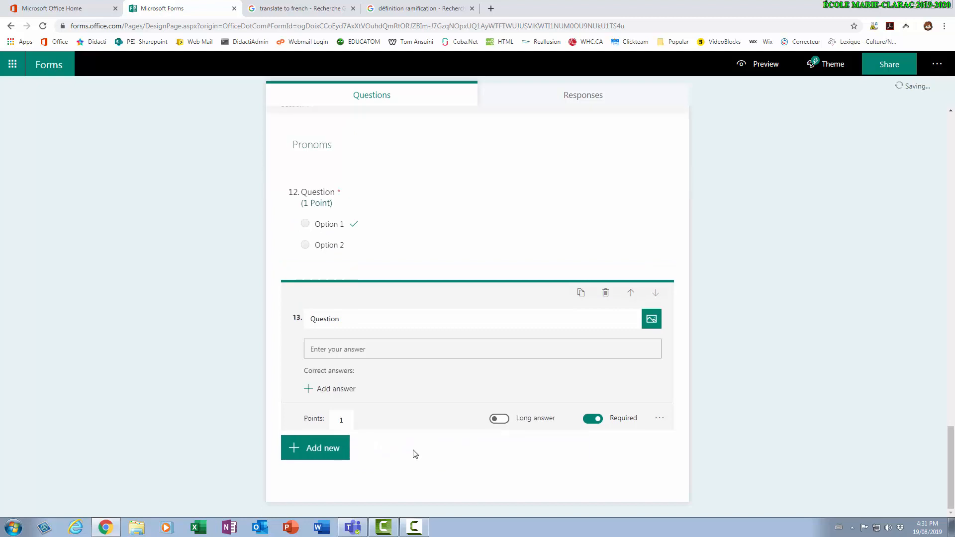
pyautogui.click(339, 389)
pyautogui.write('test')
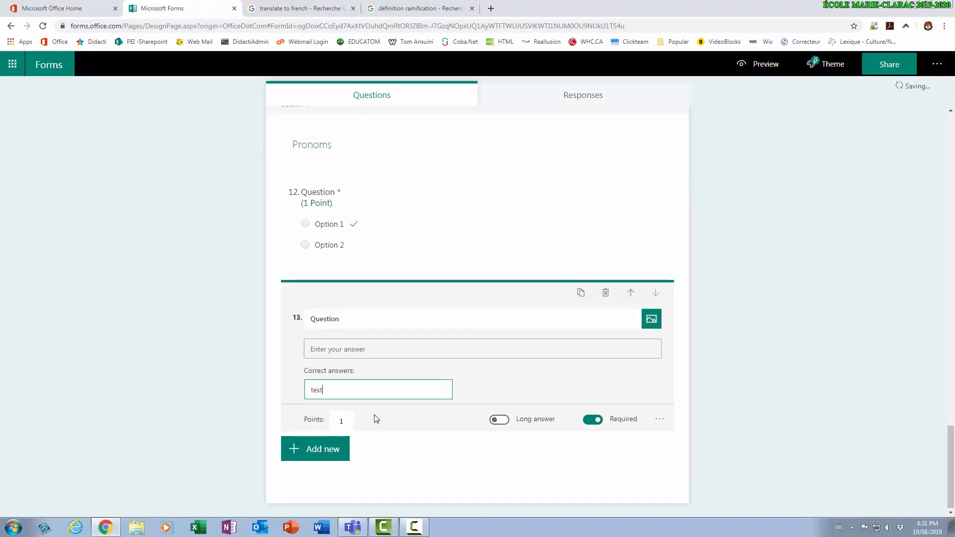
pyautogui.click(326, 451)
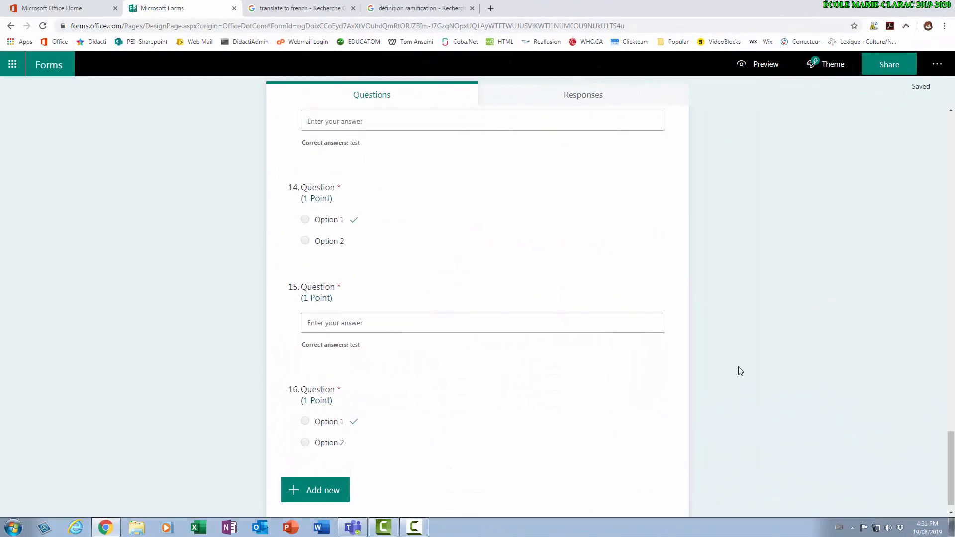
# Add another section after question 16 and title it "Générale".
pyautogui.scroll(1, 744, 370)
pyautogui.scroll(-4, 746, 369)
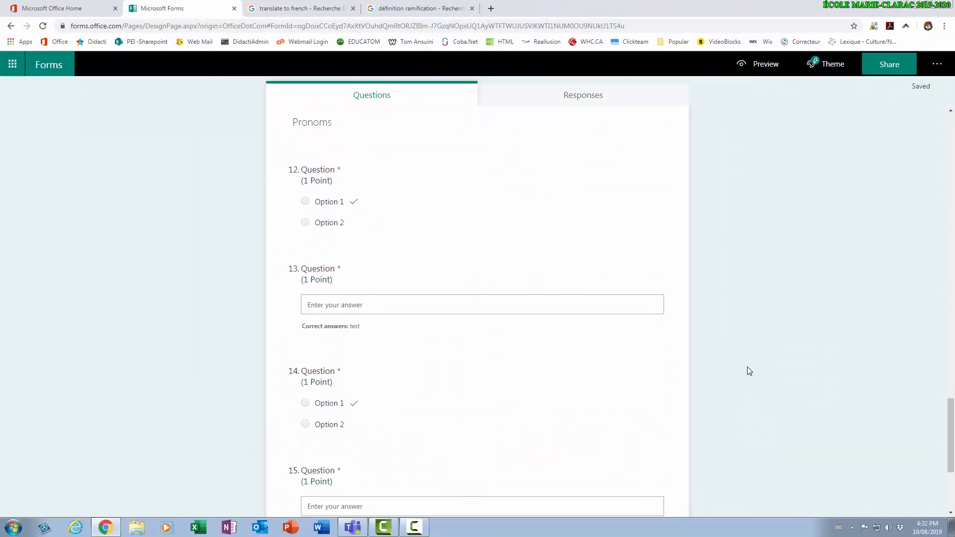
pyautogui.scroll(-1, 749, 375)
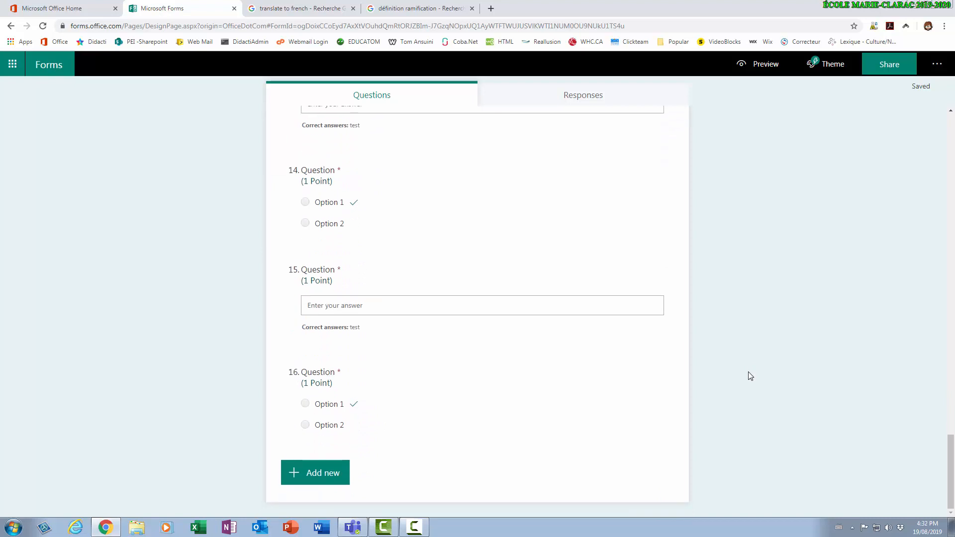
pyautogui.click(322, 481)
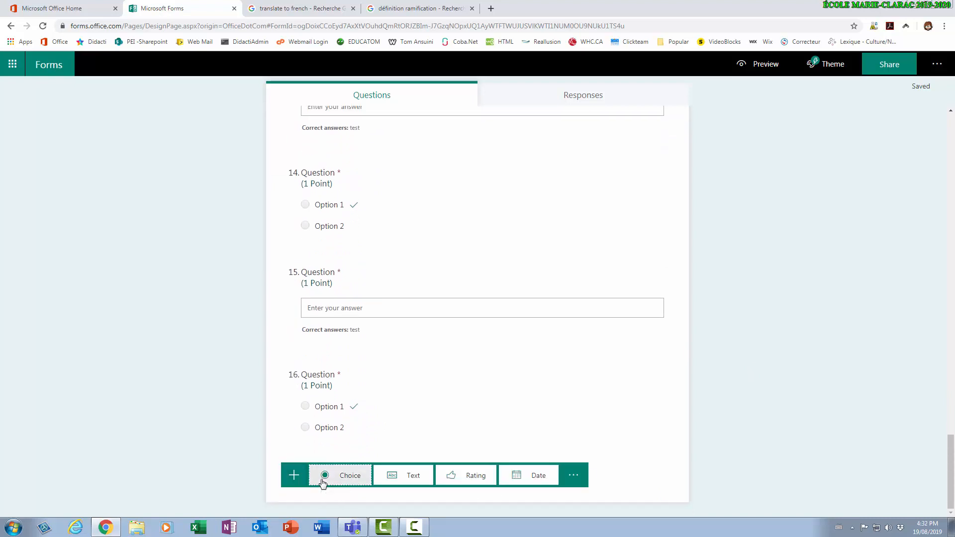
pyautogui.click(578, 477)
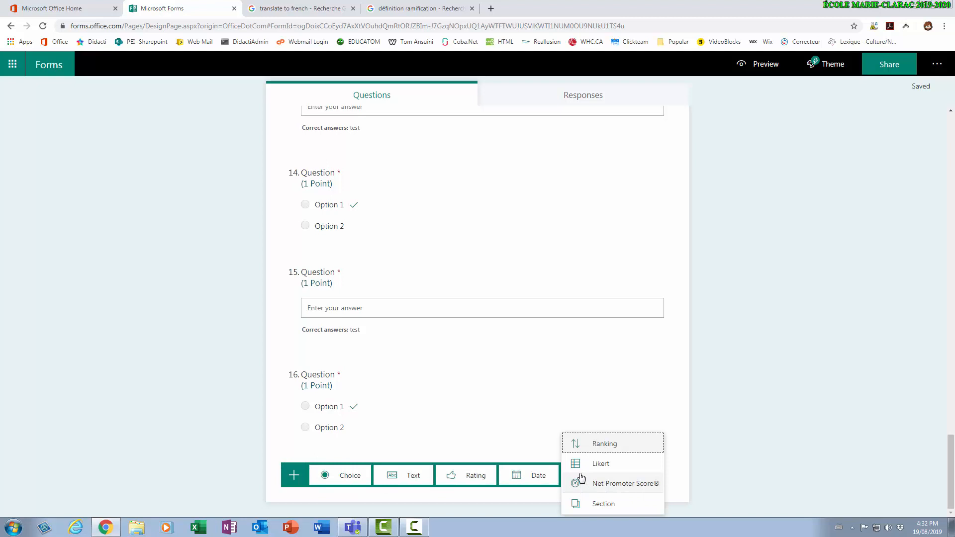
pyautogui.click(599, 503)
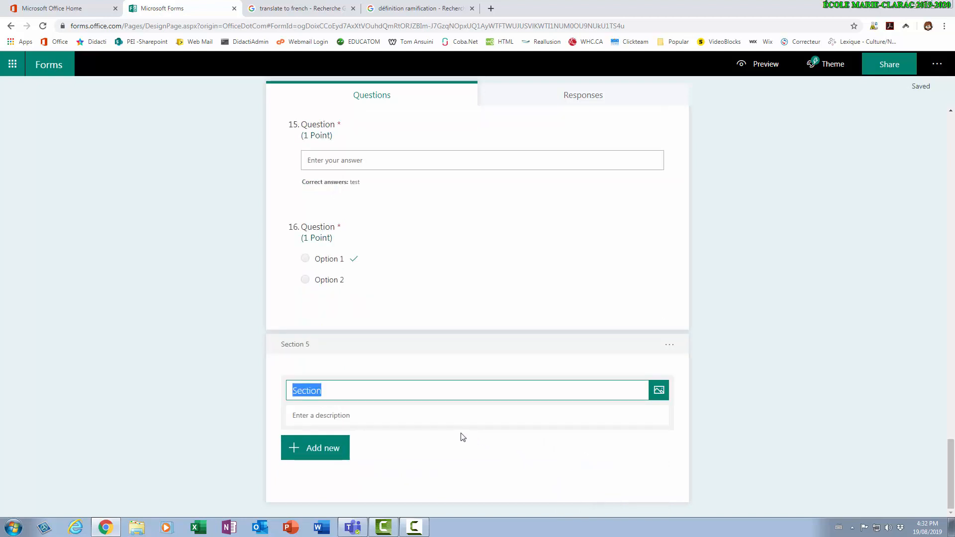
pyautogui.write('Générale')
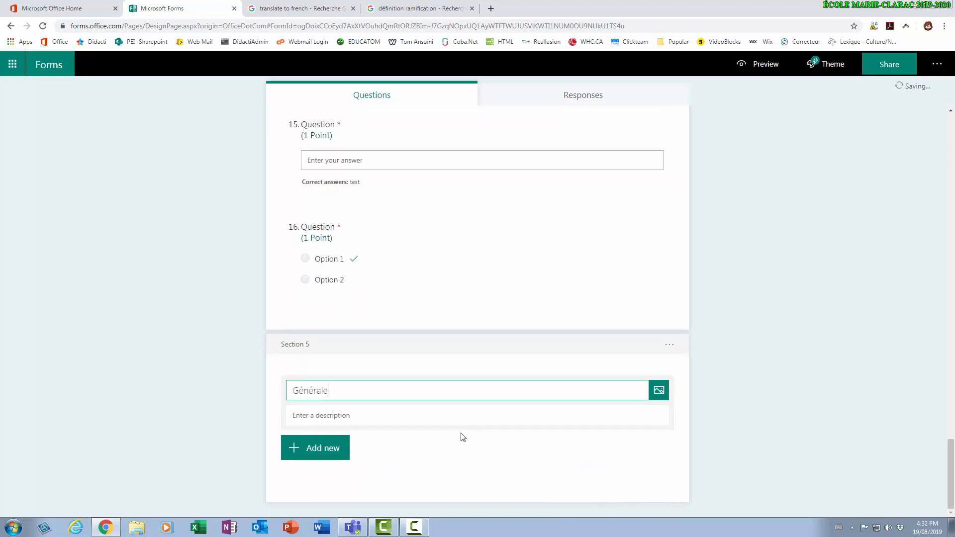
# Add a choice question with four options to the Générale section and mark Option 1 as the correct answer.
pyautogui.click(323, 450)
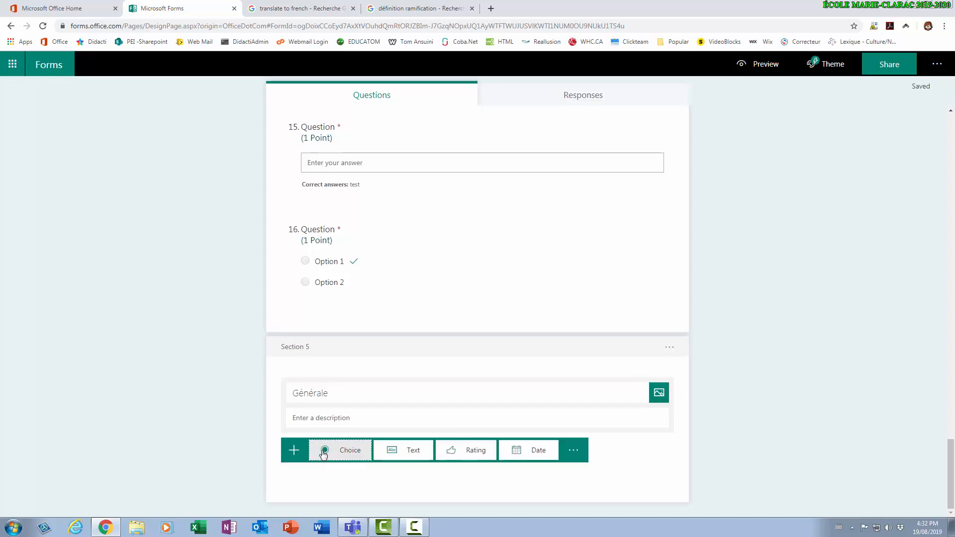
pyautogui.click(351, 453)
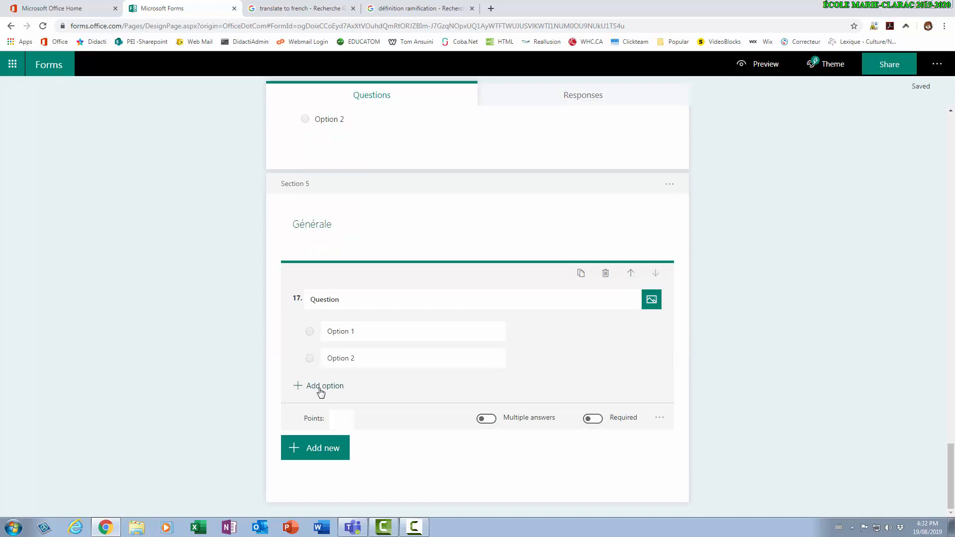
pyautogui.click(319, 391)
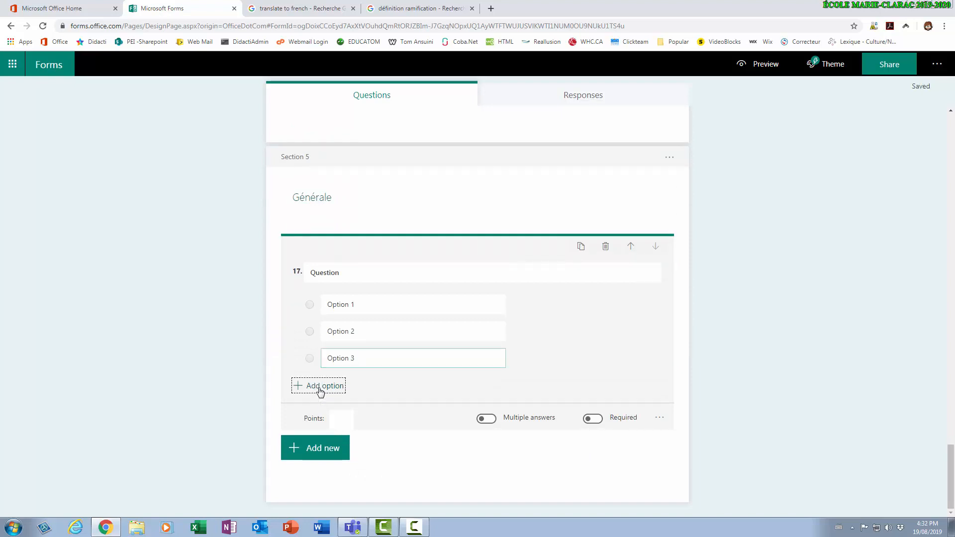
pyautogui.click(319, 391)
pyautogui.click(550, 297)
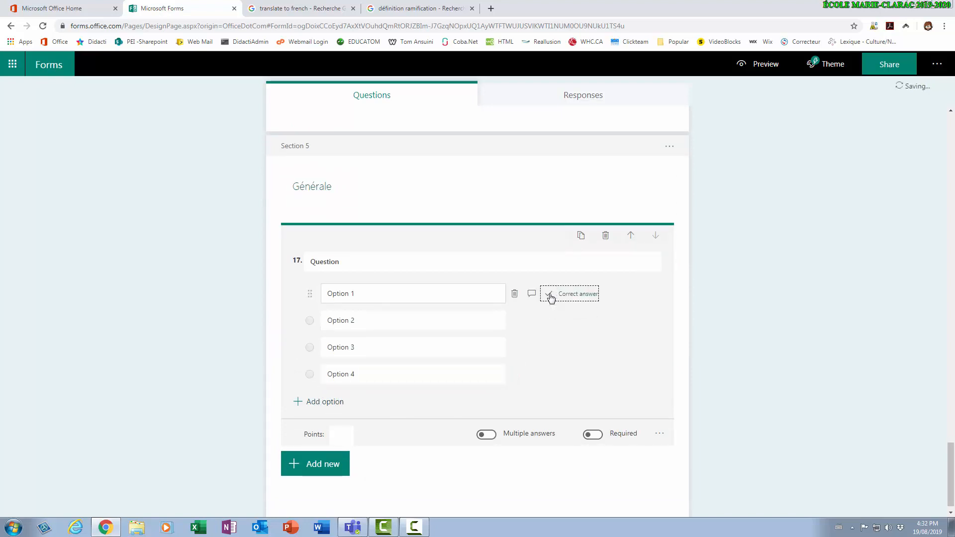
# Make question 17 required, set it to 2 points and allow multiple answers.
pyautogui.click(594, 435)
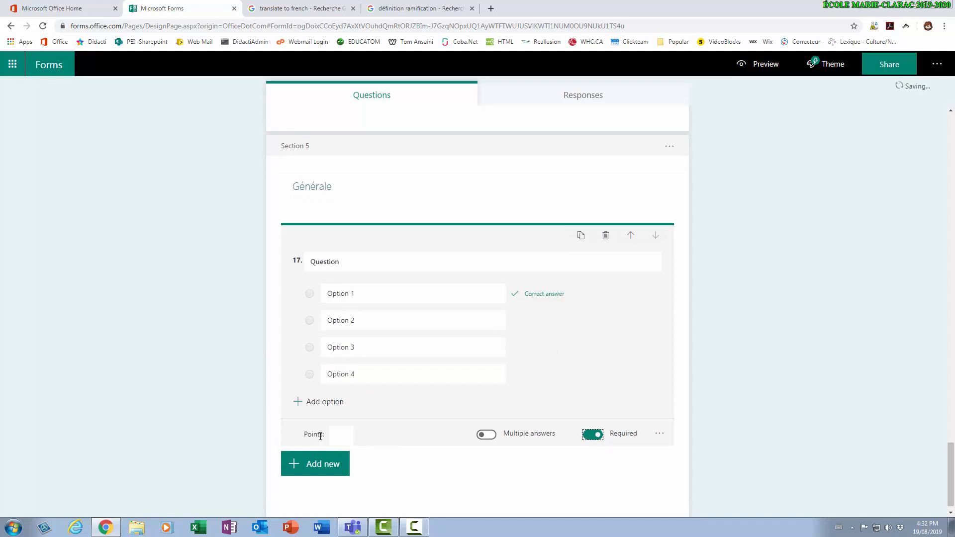
pyautogui.click(347, 438)
pyautogui.write('2')
pyautogui.click(486, 435)
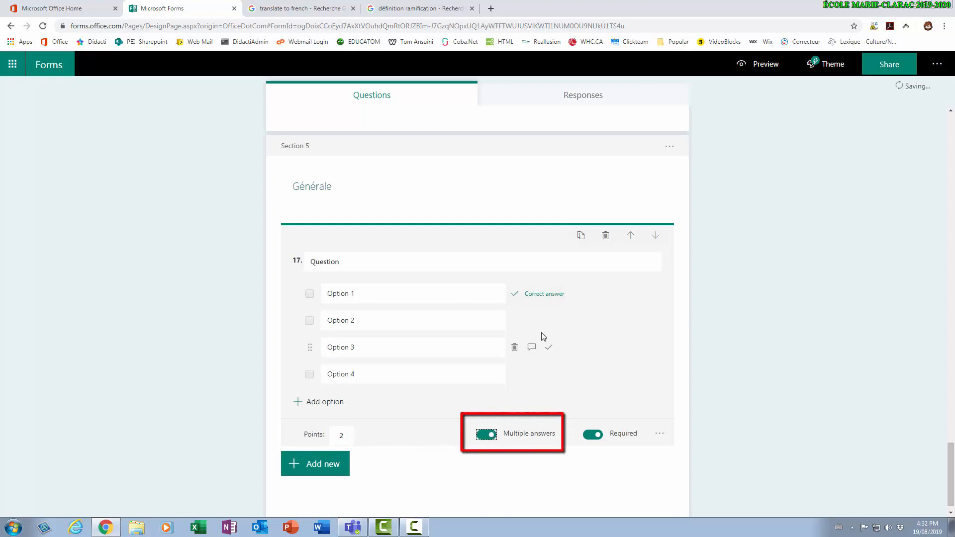
# Mark Option 3 as a second correct answer of question 17 and turn on shuffled options.
pyautogui.click(548, 347)
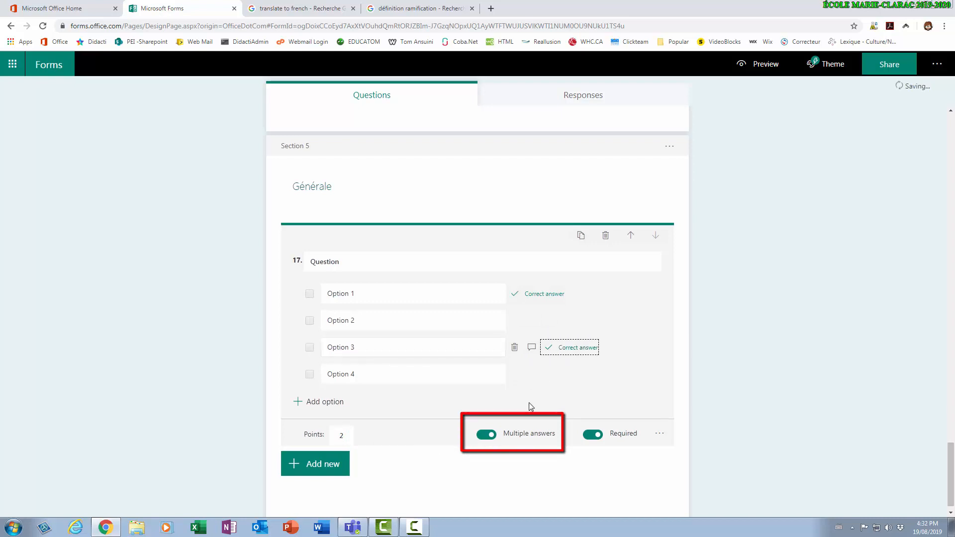
pyautogui.click(659, 435)
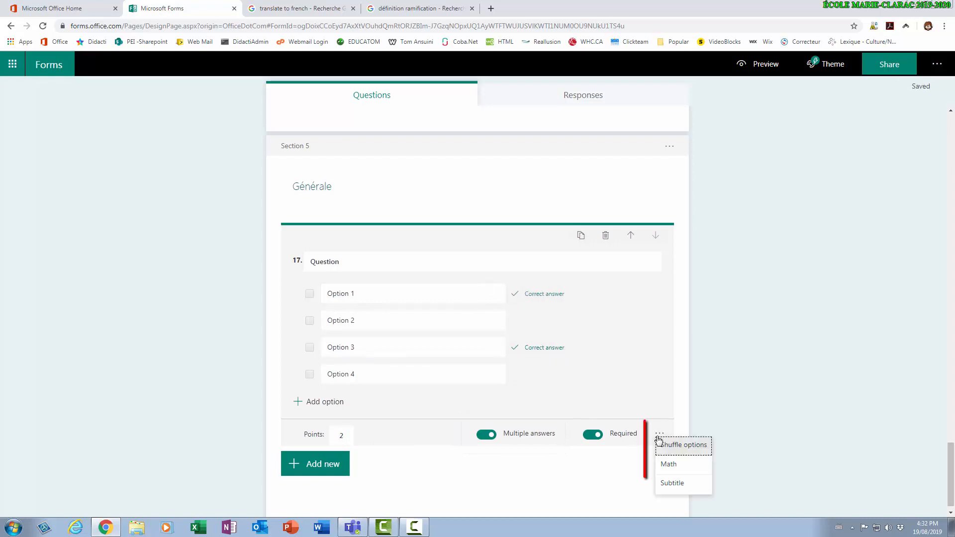
pyautogui.click(693, 451)
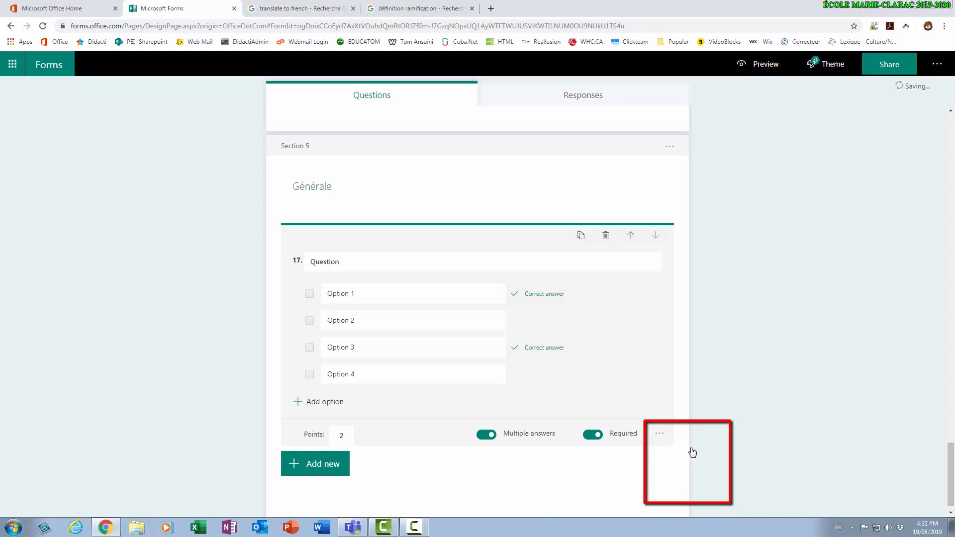
pyautogui.click(661, 436)
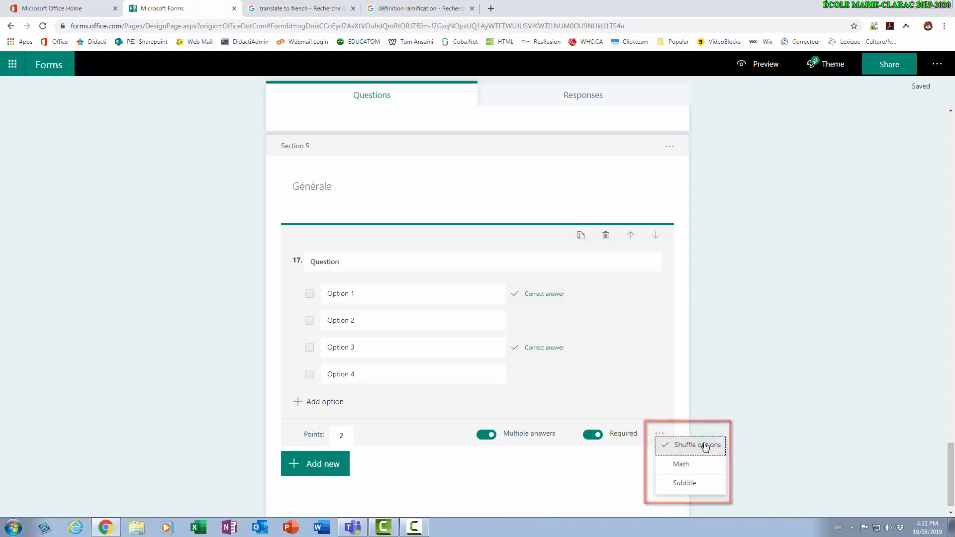
pyautogui.click(749, 413)
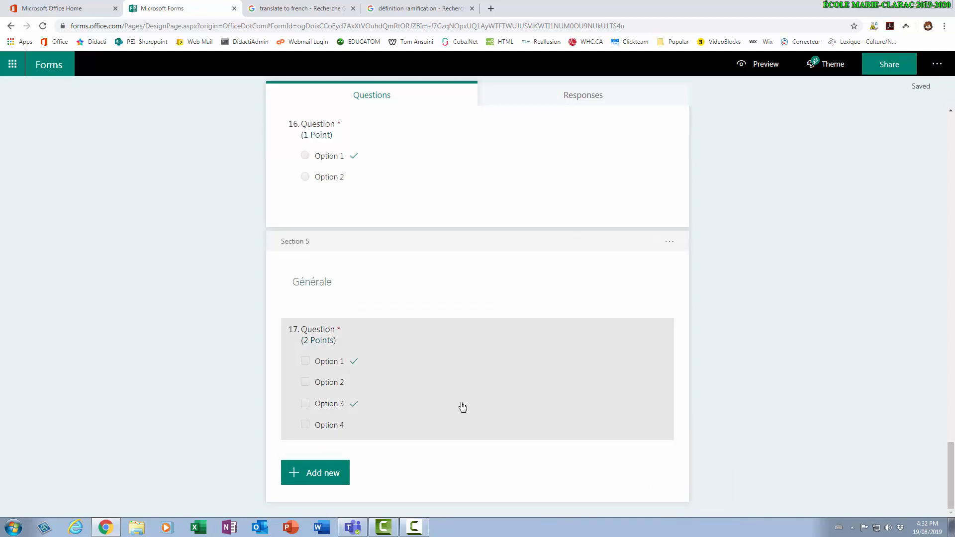
# Add another choice question after question 17 in the Générale section.
pyautogui.click(321, 478)
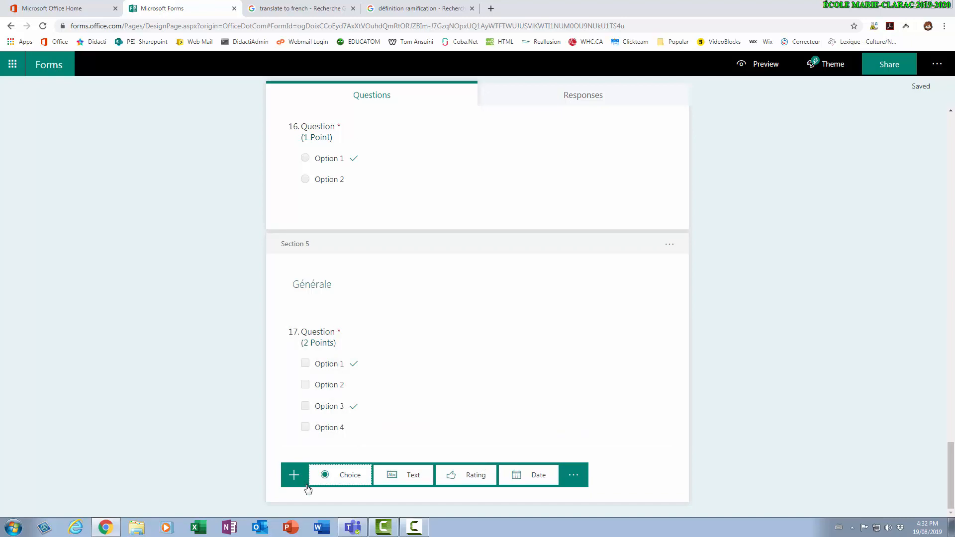
pyautogui.click(356, 476)
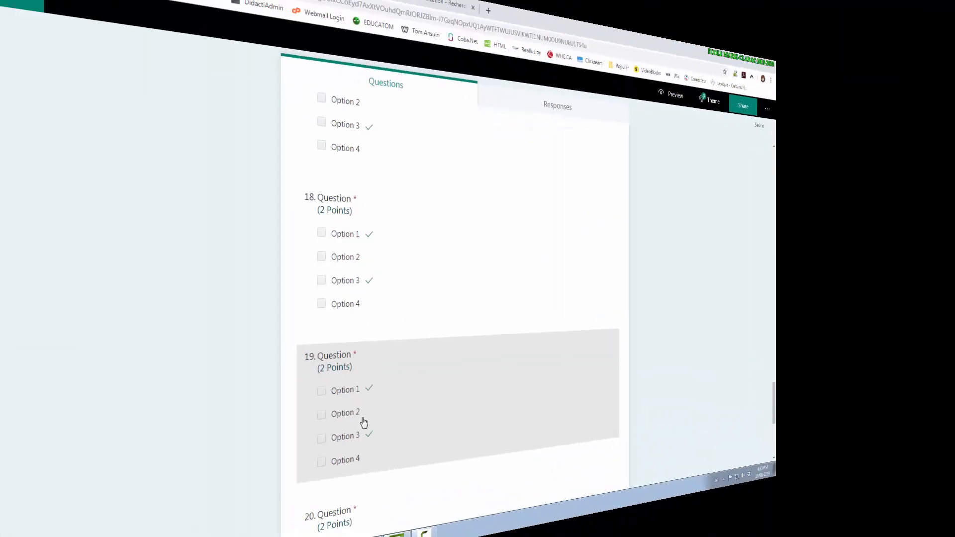
# Review the quiz's topic question and the questions in the Noms, Verbes and Pronoms sections.
pyautogui.scroll(20, 347, 406)
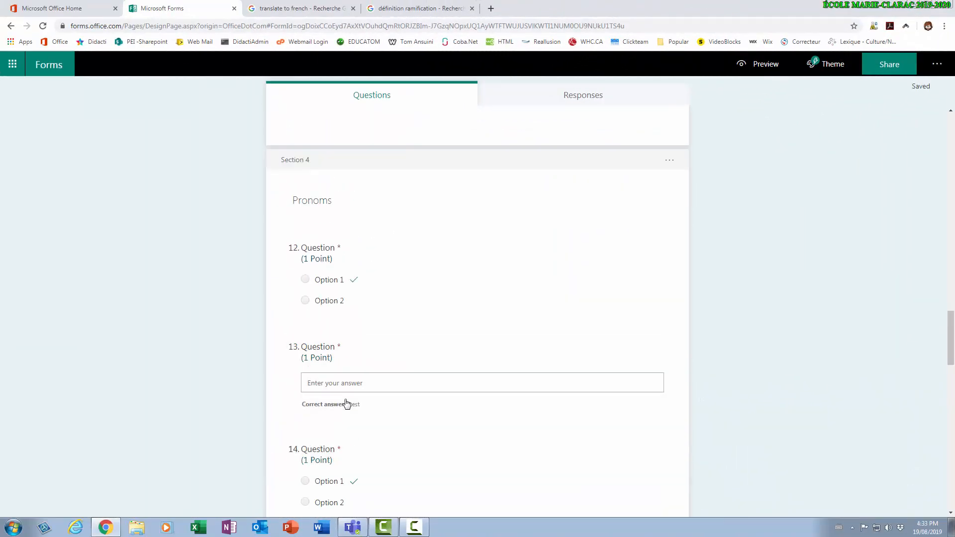
pyautogui.scroll(20, 347, 392)
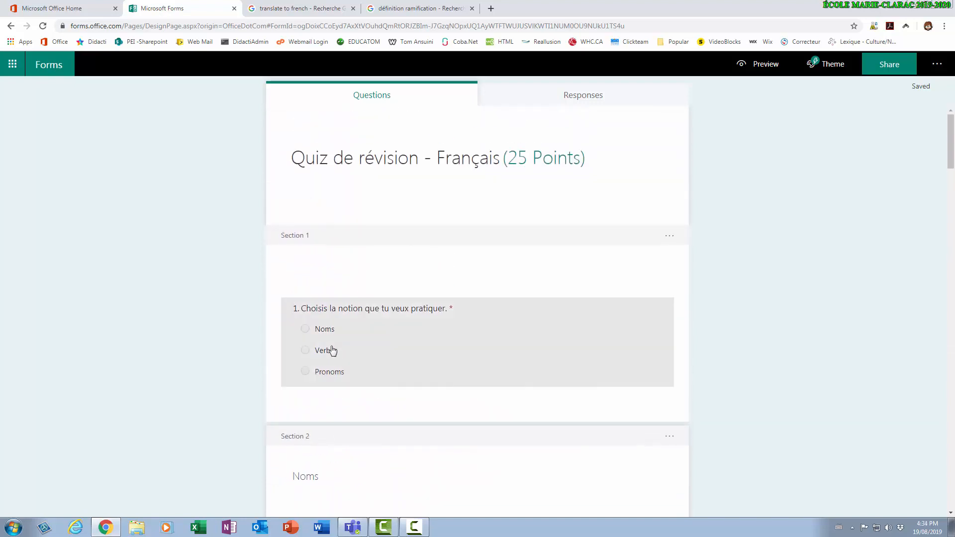
pyautogui.scroll(-5, 404, 380)
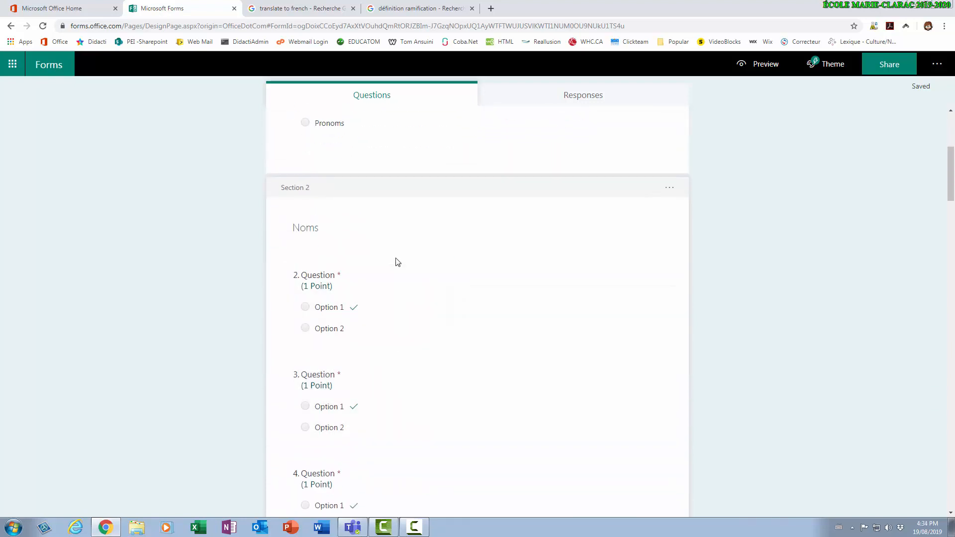
pyautogui.scroll(-14, 416, 358)
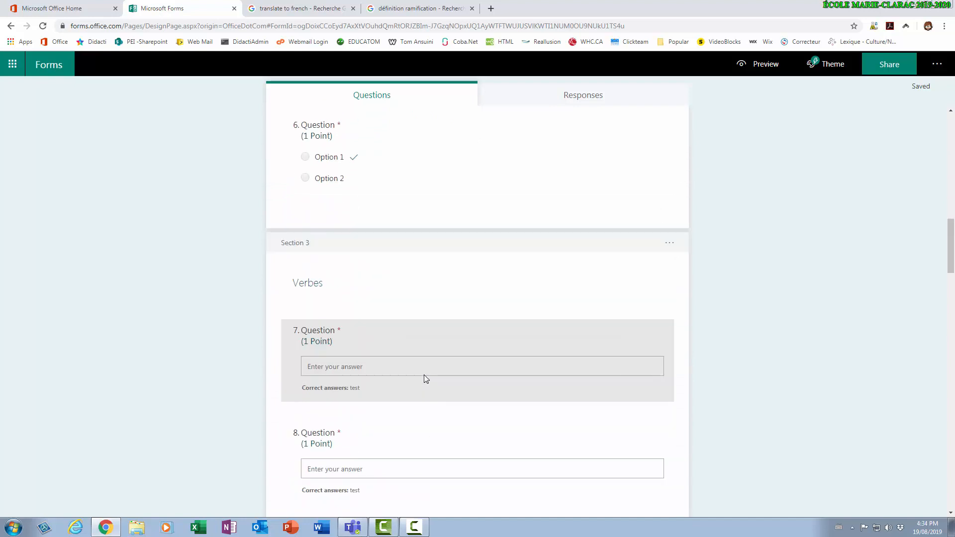
pyautogui.scroll(-10, 418, 363)
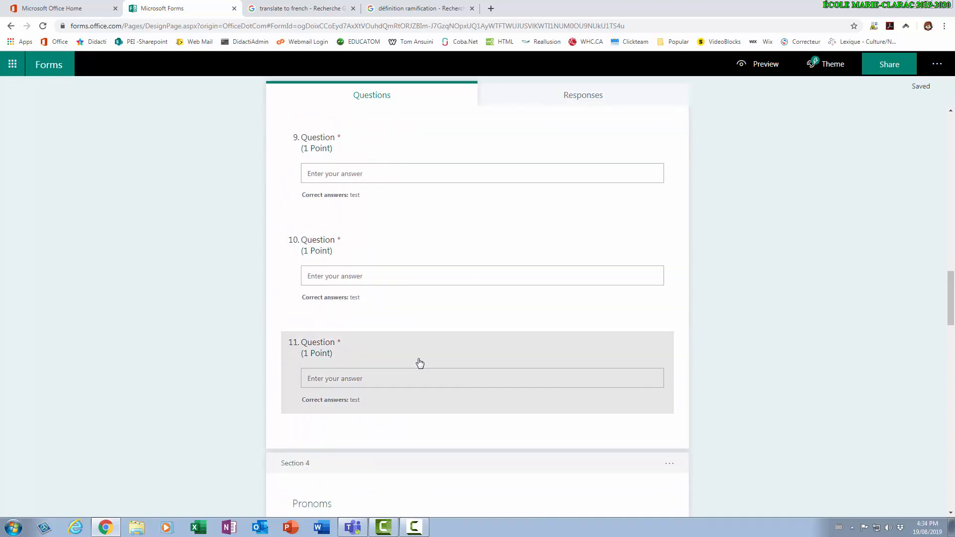
pyautogui.scroll(10, 401, 398)
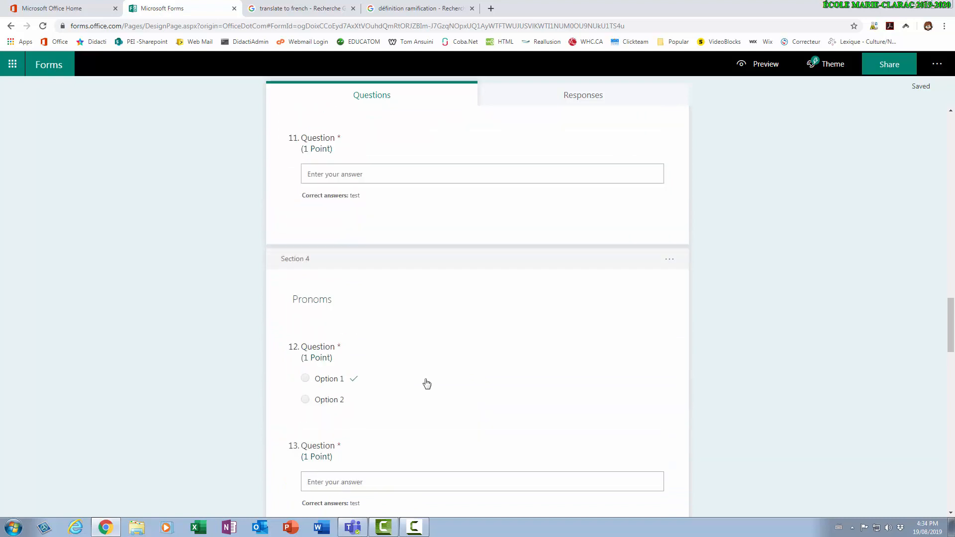
pyautogui.scroll(19, 408, 405)
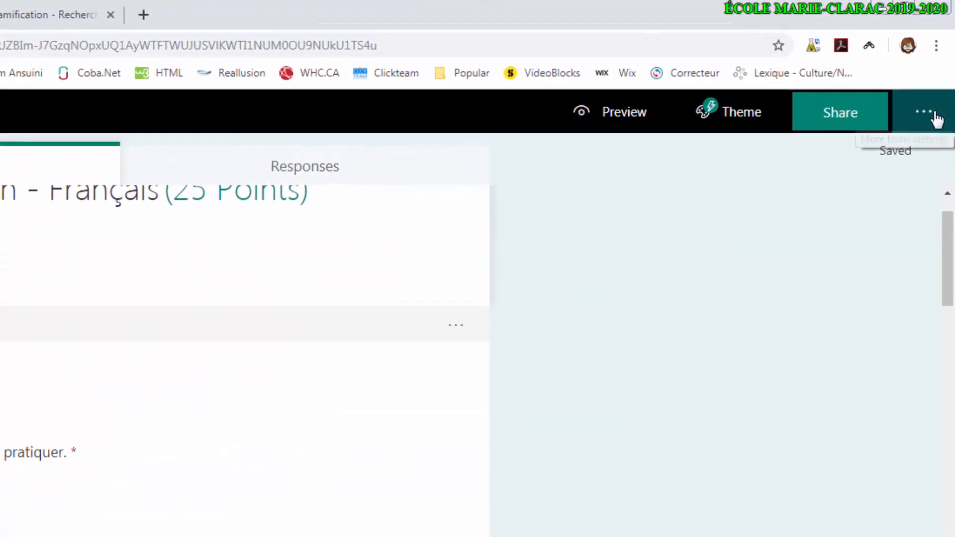
# In the branching options, route question 1's answers: Noms to Section 2, Verbes to Section 3 and Pronoms to Section 4.
pyautogui.click(937, 119)
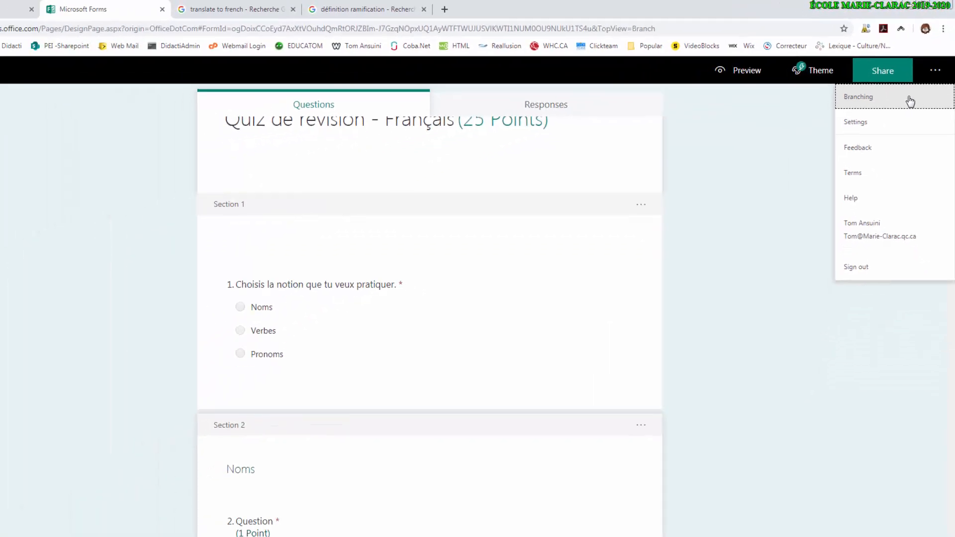
pyautogui.click(883, 160)
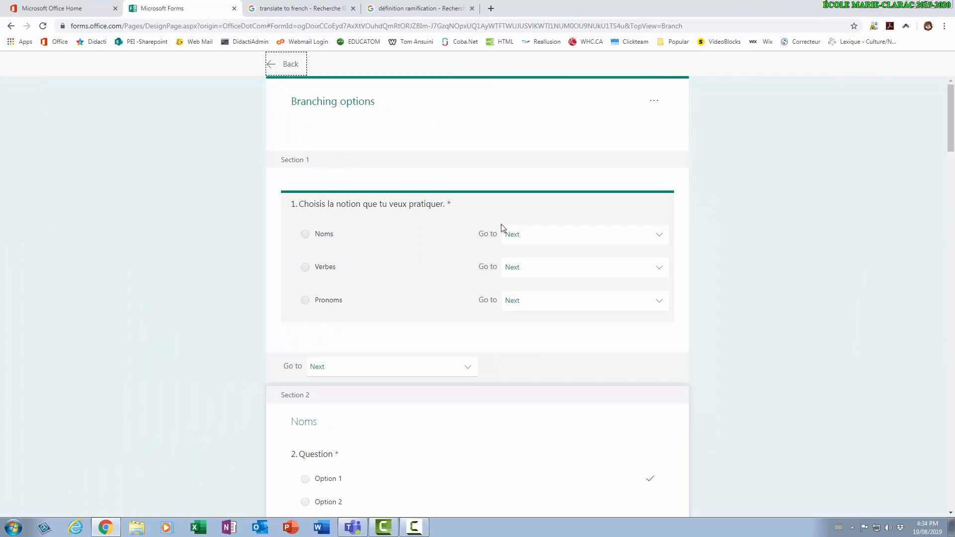
pyautogui.click(662, 240)
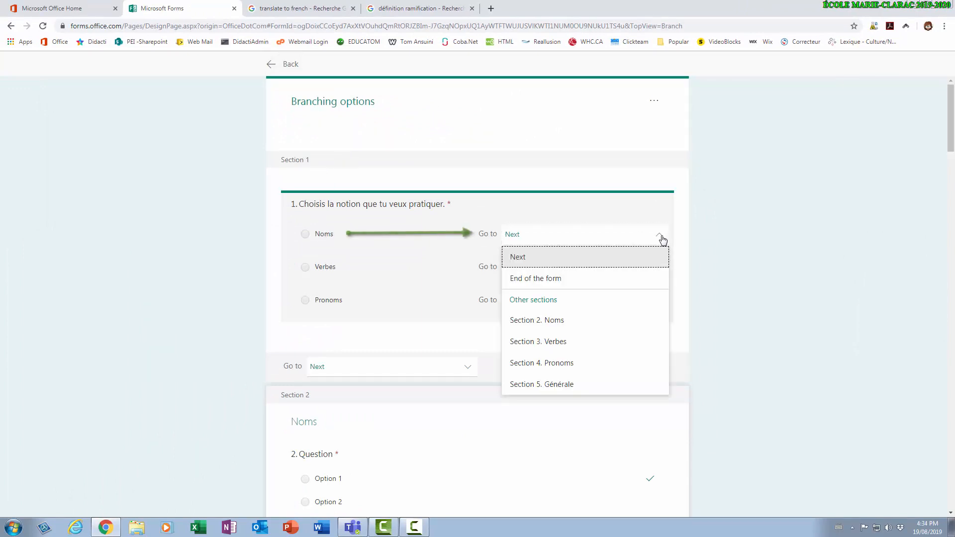
pyautogui.click(552, 324)
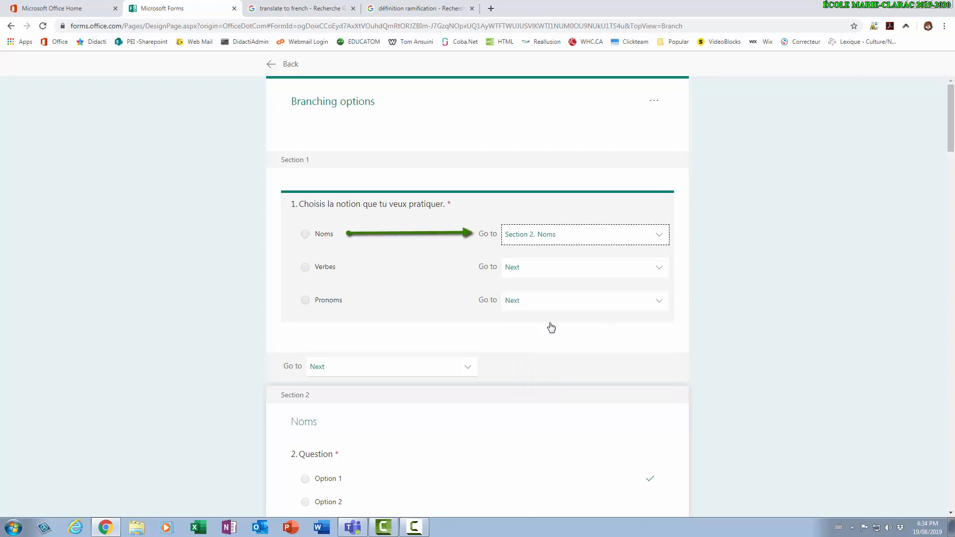
pyautogui.click(660, 270)
pyautogui.click(566, 375)
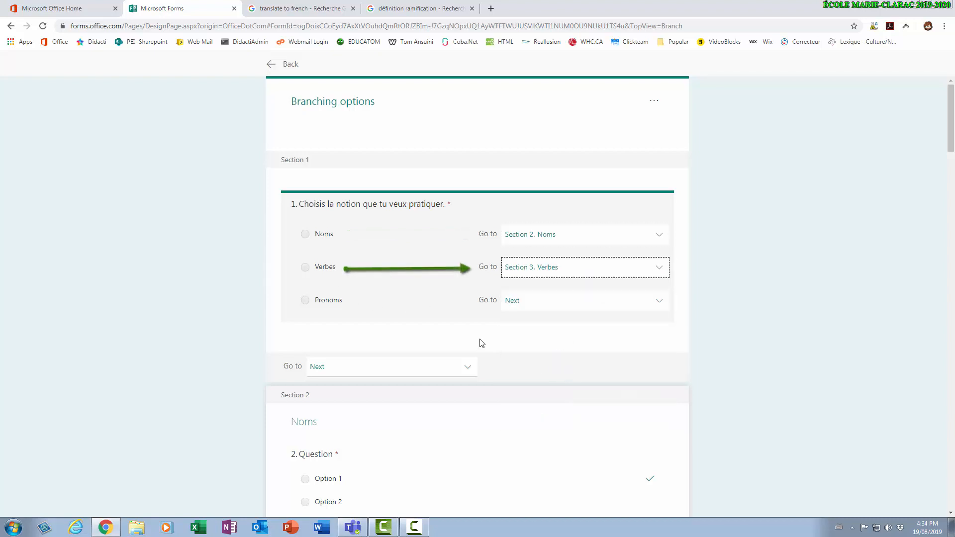
pyautogui.click(659, 305)
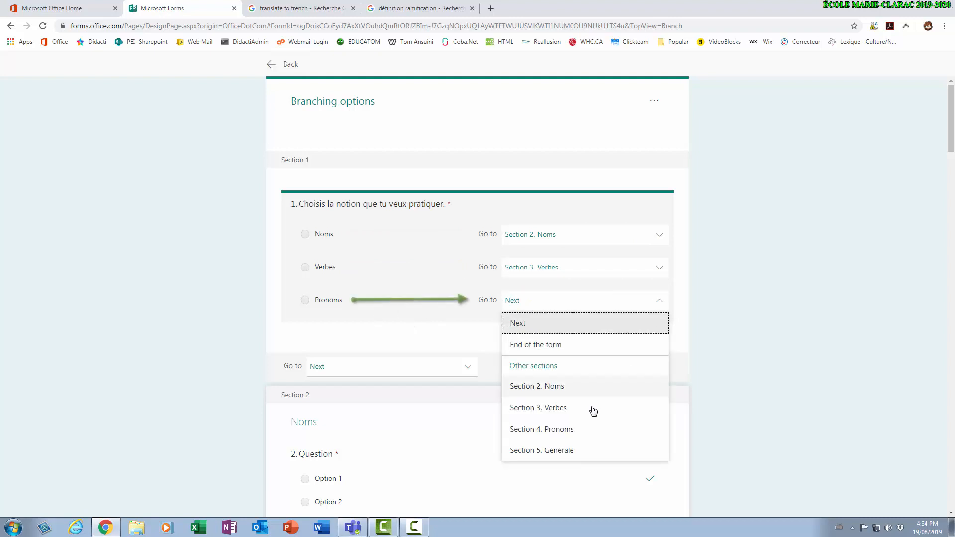
pyautogui.click(573, 431)
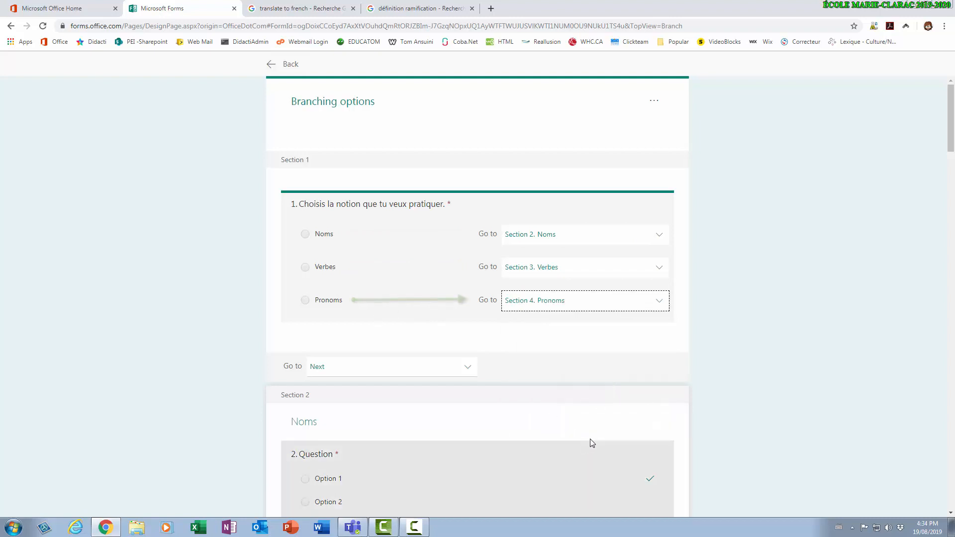
# Set the end of the Noms section, after question 6, to go to Section 5. Générale.
pyautogui.scroll(-3, 589, 442)
pyautogui.scroll(-2, 581, 440)
pyautogui.scroll(-4, 570, 432)
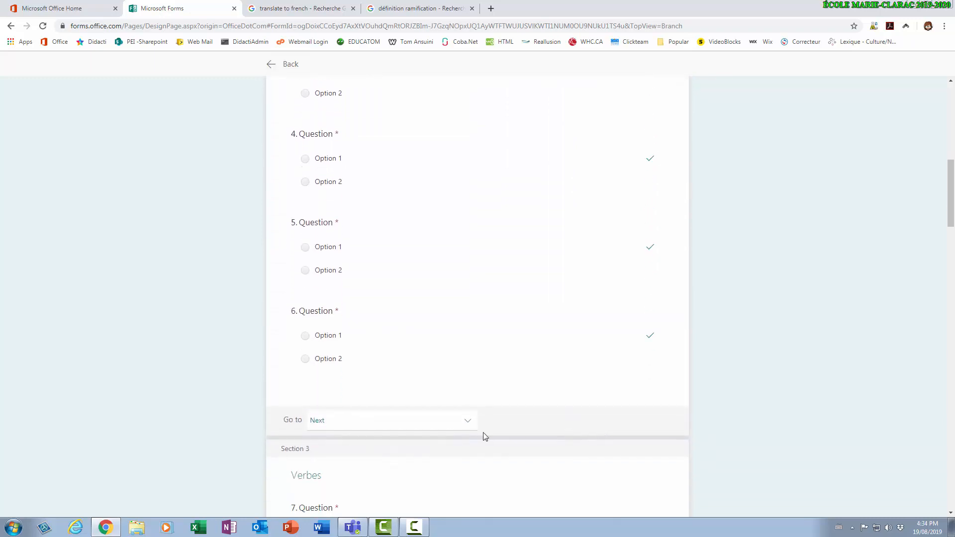
pyautogui.scroll(-4, 520, 422)
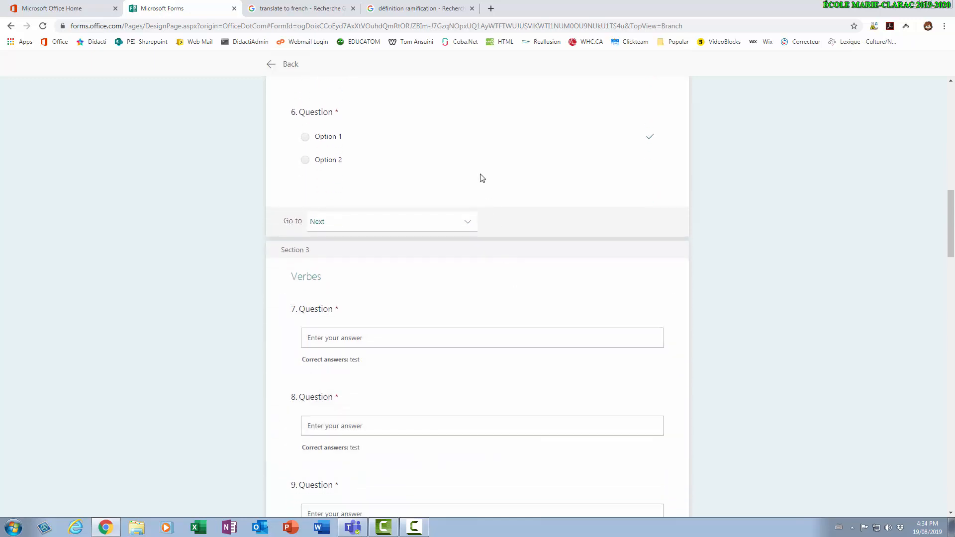
pyautogui.click(469, 223)
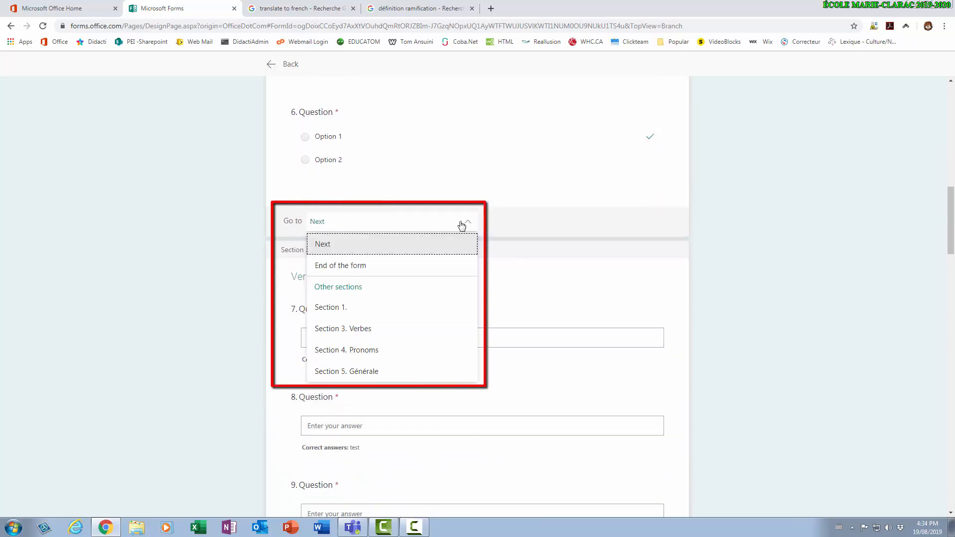
pyautogui.click(357, 373)
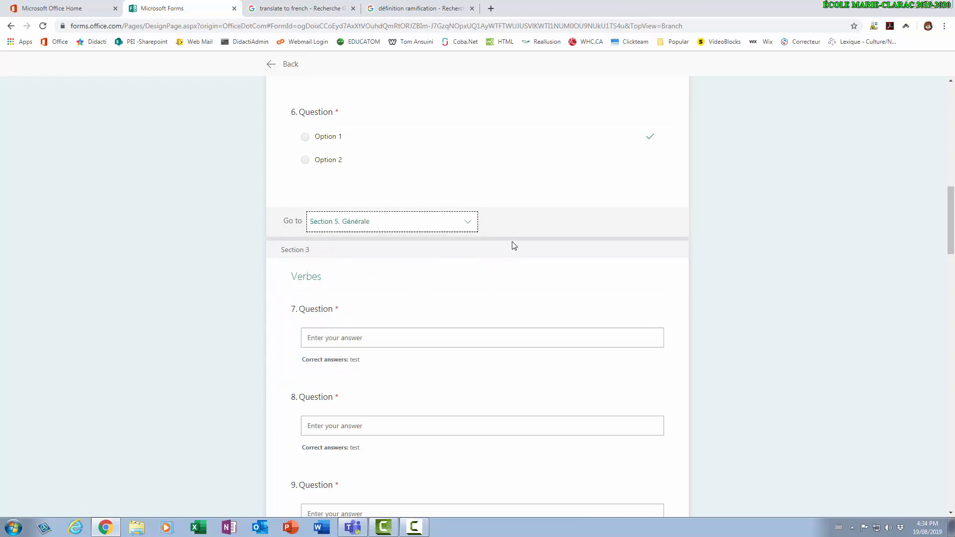
# Set the end of the Verbes section, after question 11, to go to Section 5. Générale.
pyautogui.scroll(-9, 516, 260)
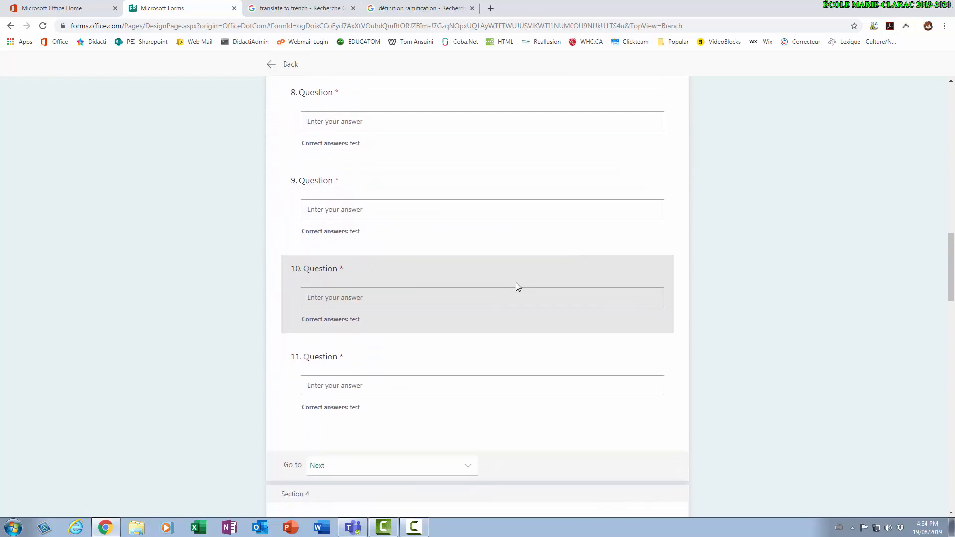
pyautogui.scroll(-2, 508, 281)
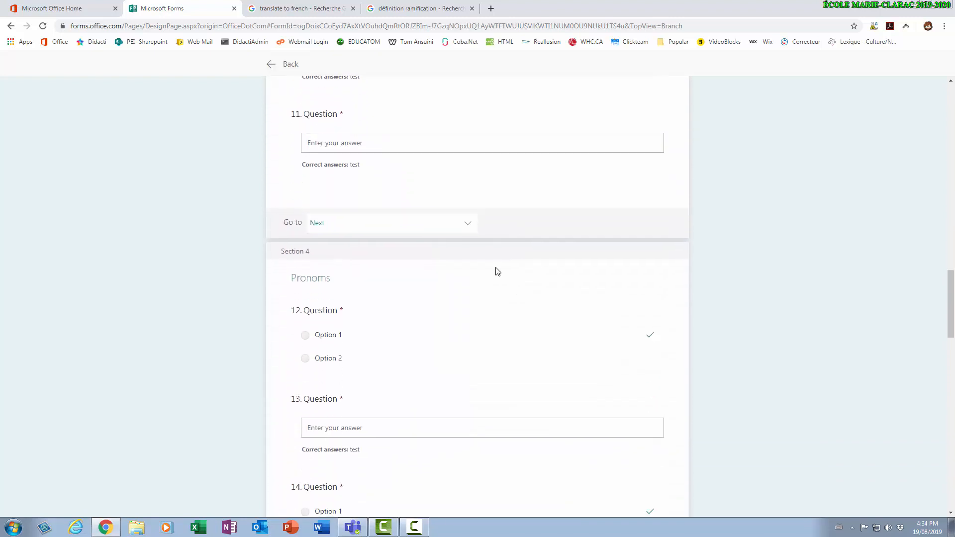
pyautogui.click(468, 227)
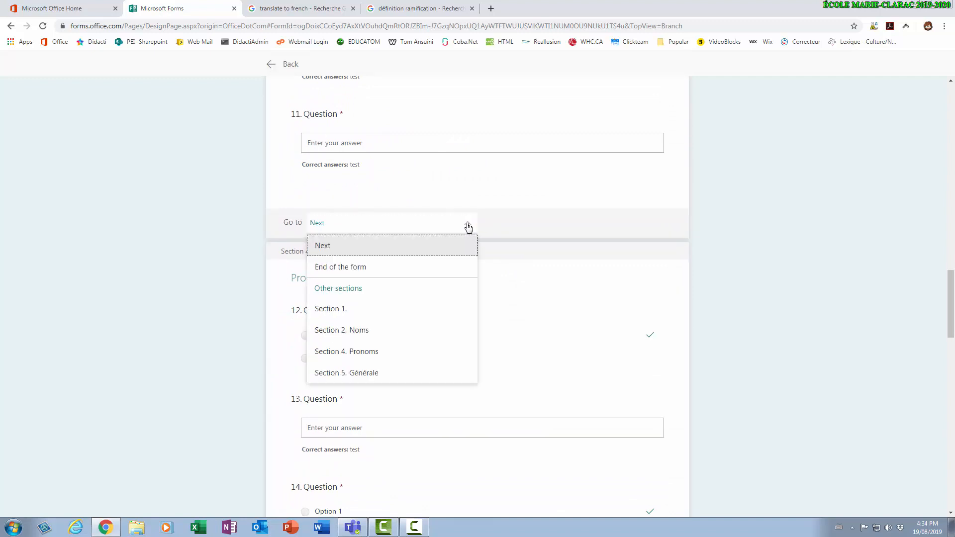
pyautogui.click(367, 374)
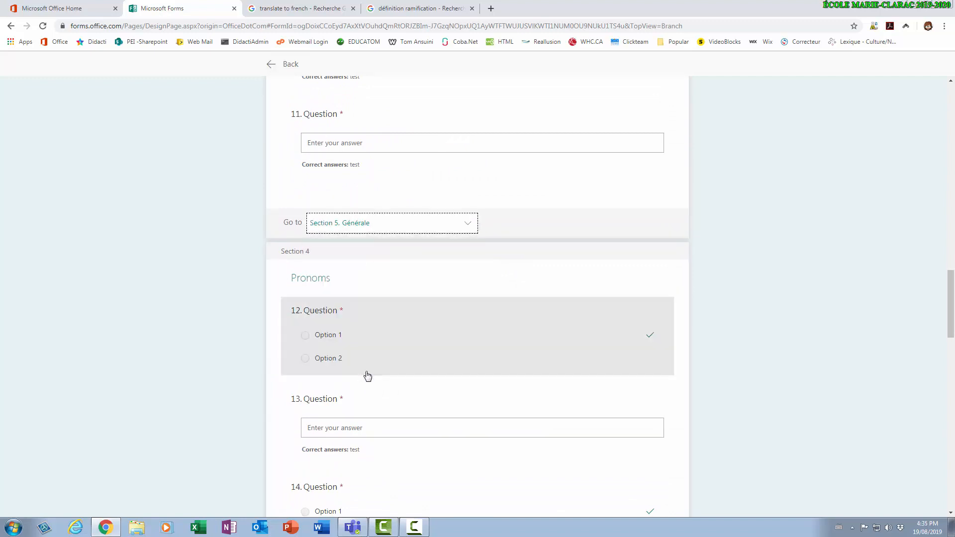
# Set the end of the Pronoms section, after question 16, to go to Section 5. Générale.
pyautogui.scroll(-10, 470, 325)
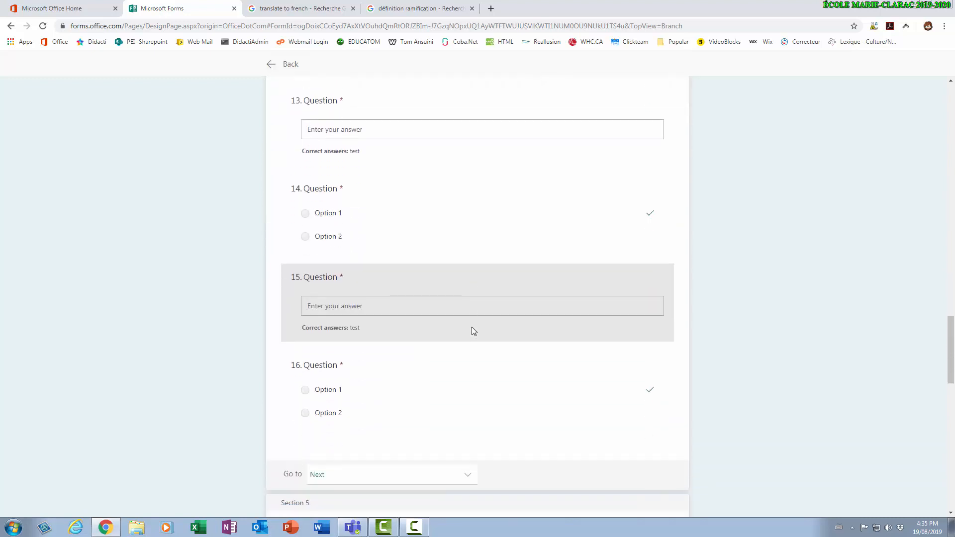
pyautogui.scroll(-2, 474, 332)
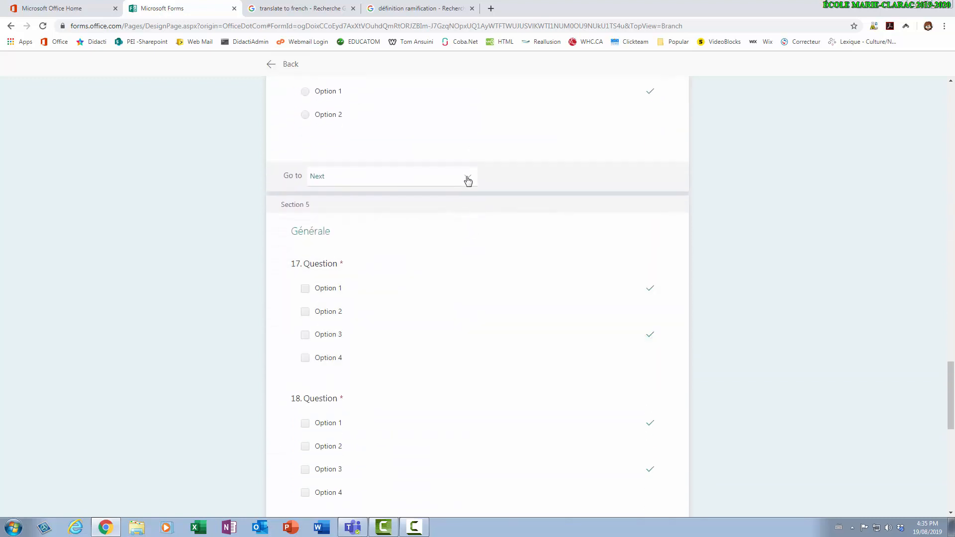
pyautogui.click(468, 181)
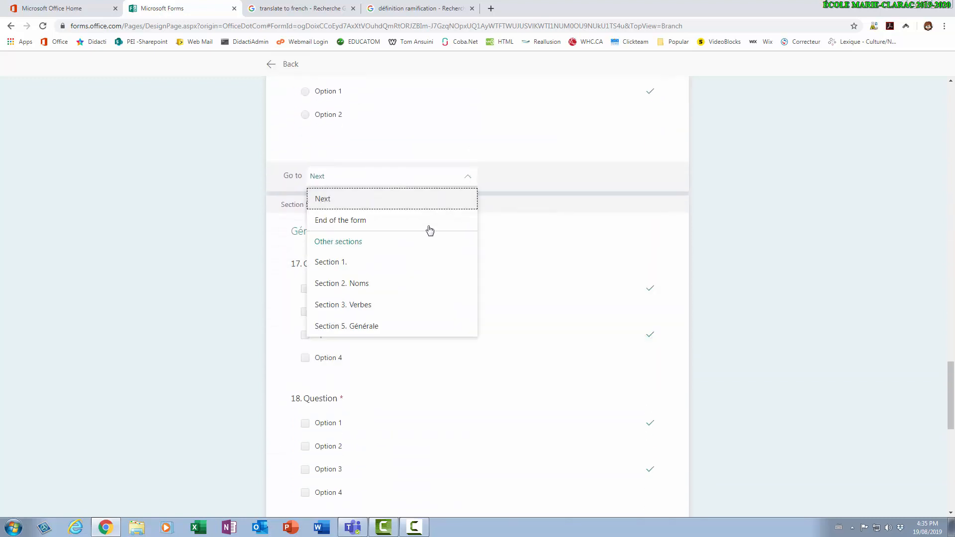
pyautogui.click(366, 331)
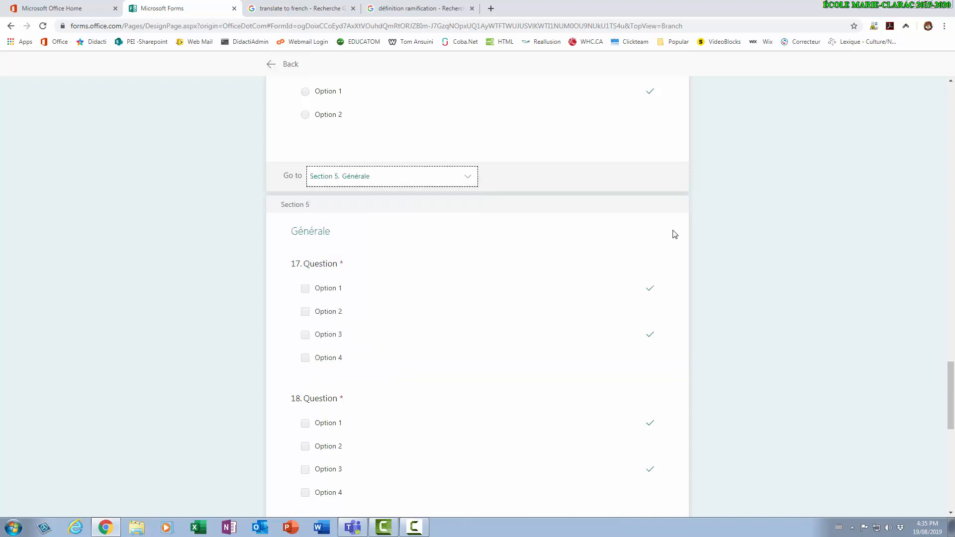
# Set the end of the Générale section, after question 21, to go to End of the form.
pyautogui.scroll(-10, 645, 223)
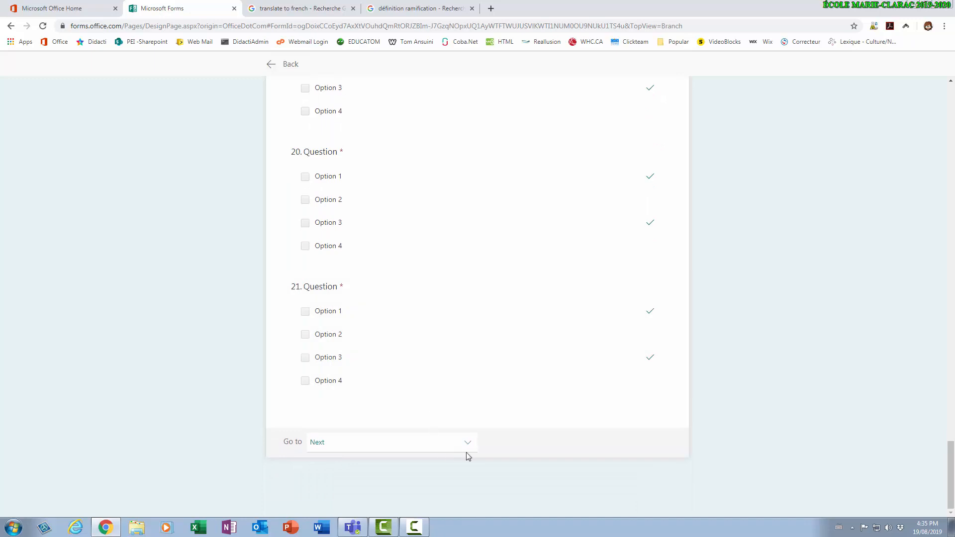
pyautogui.click(469, 448)
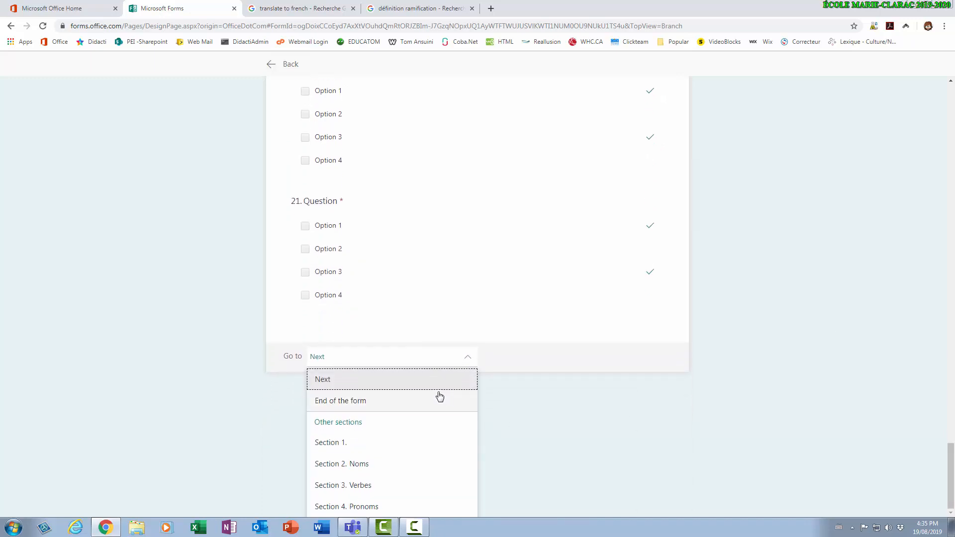
pyautogui.click(356, 403)
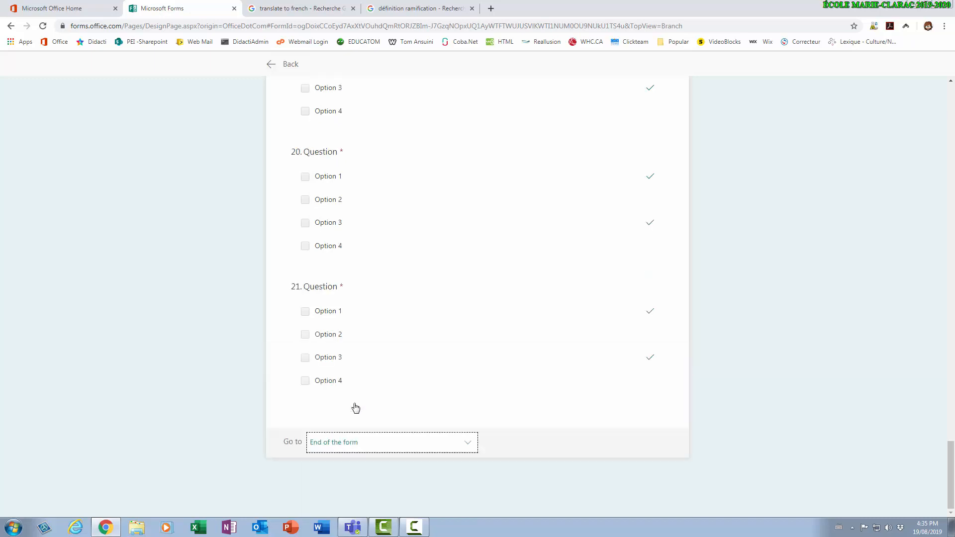
# Review the branching from the last section up to question 1, check the branching reset option, and return to the quiz editor.
pyautogui.scroll(15, 802, 294)
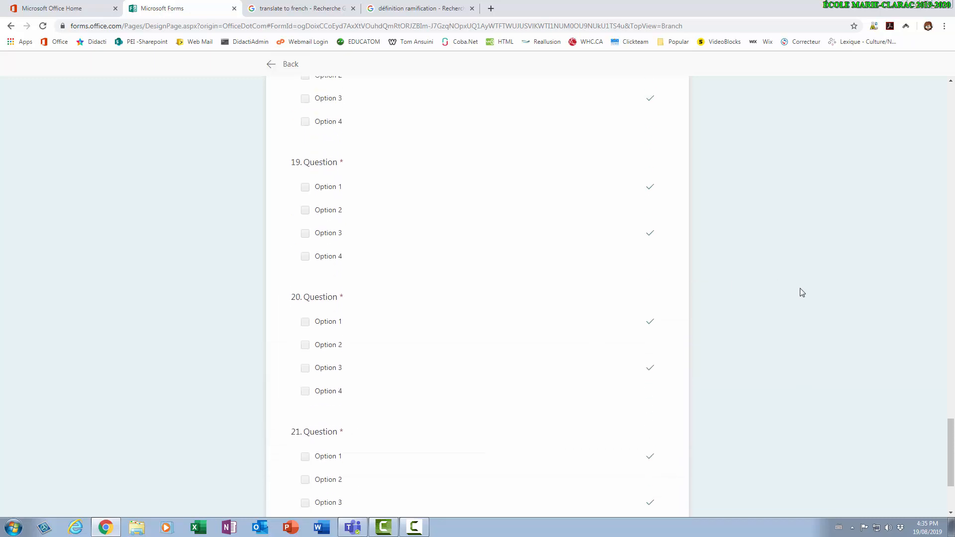
pyautogui.scroll(20, 801, 288)
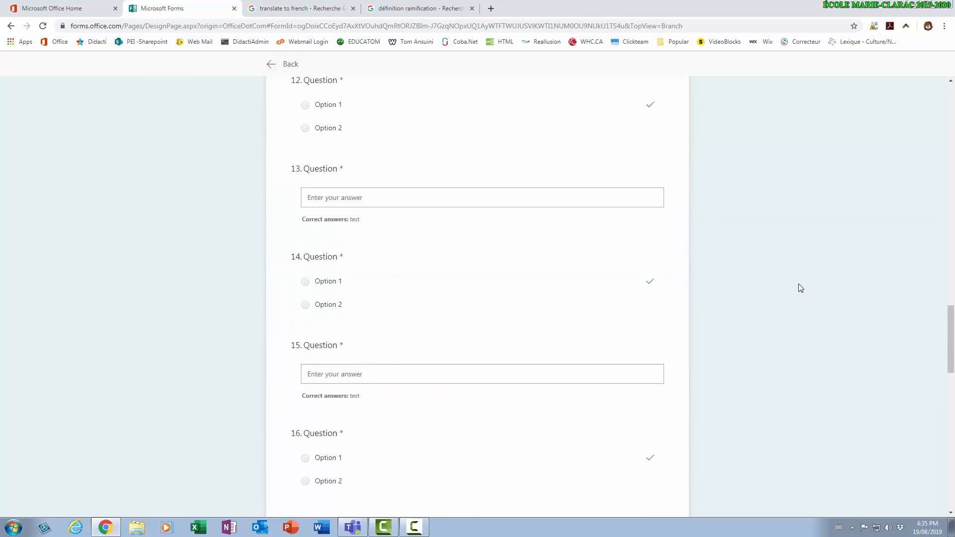
pyautogui.scroll(15, 796, 284)
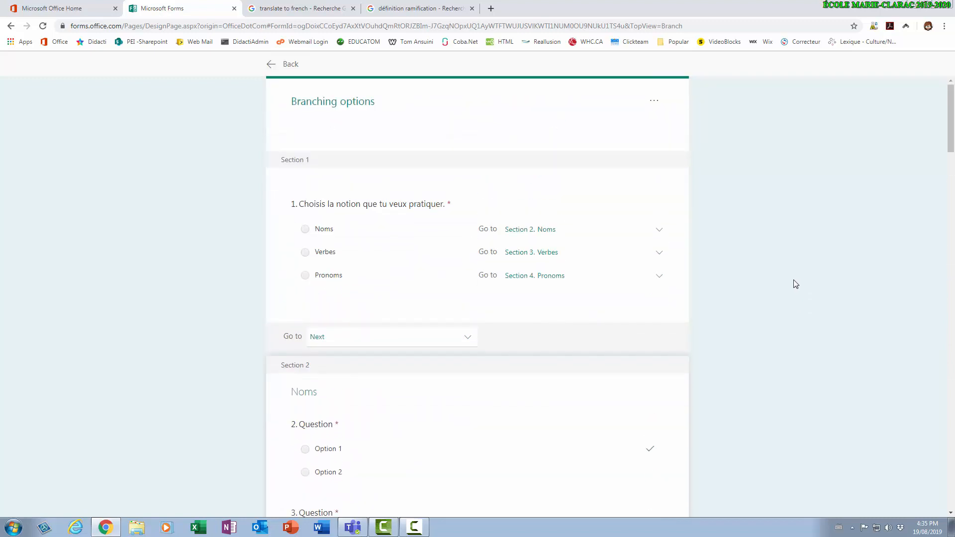
pyautogui.click(655, 102)
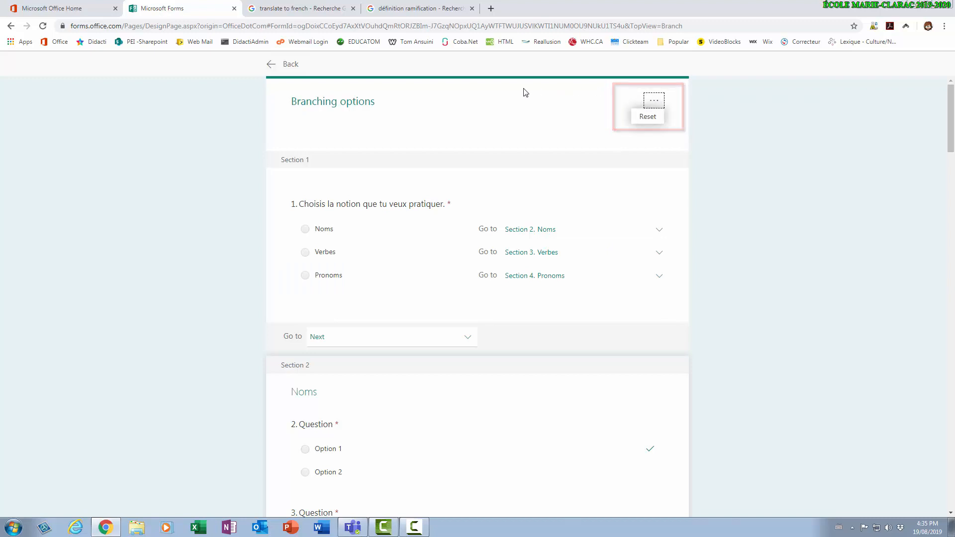
pyautogui.click(481, 115)
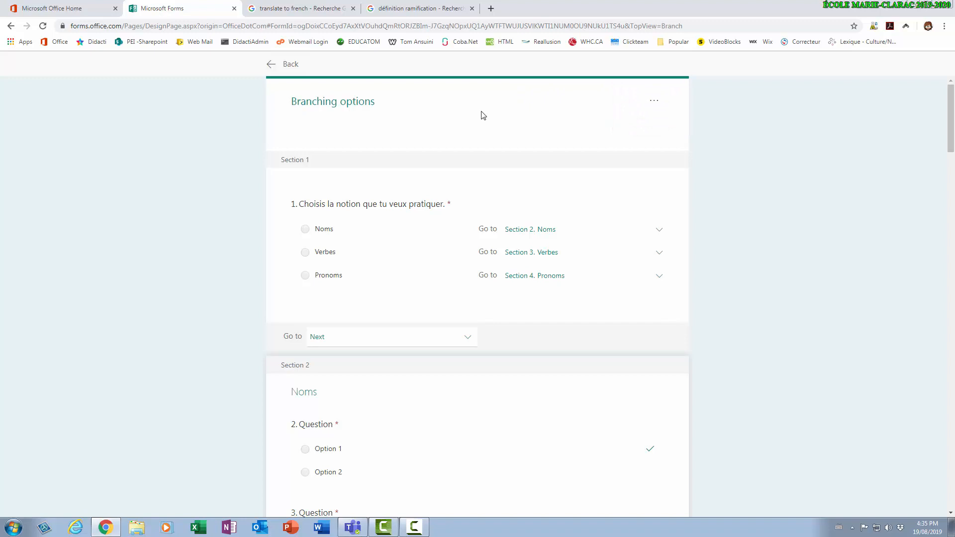
pyautogui.click(288, 66)
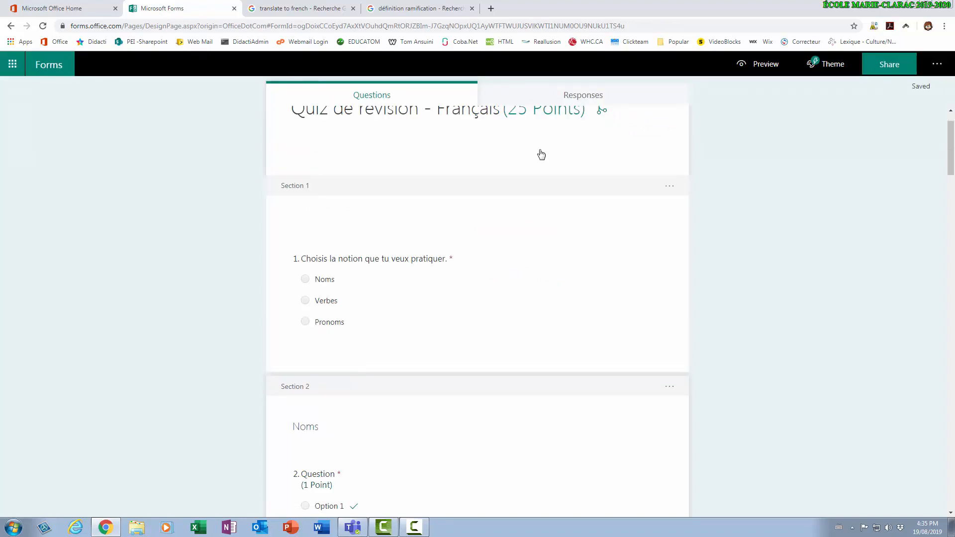
# In the quiz settings, turn off One response per person and close the settings.
pyautogui.scroll(1, 633, 219)
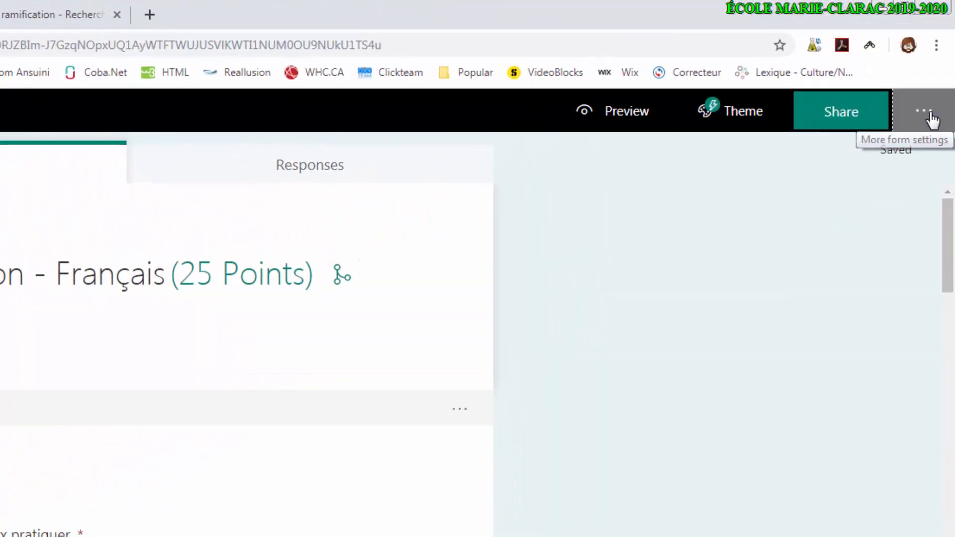
pyautogui.click(923, 112)
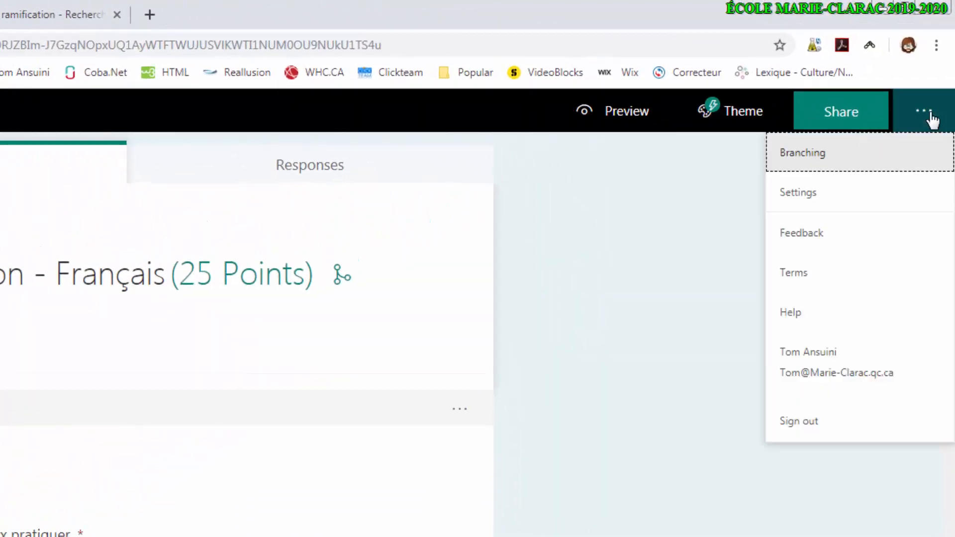
pyautogui.click(798, 193)
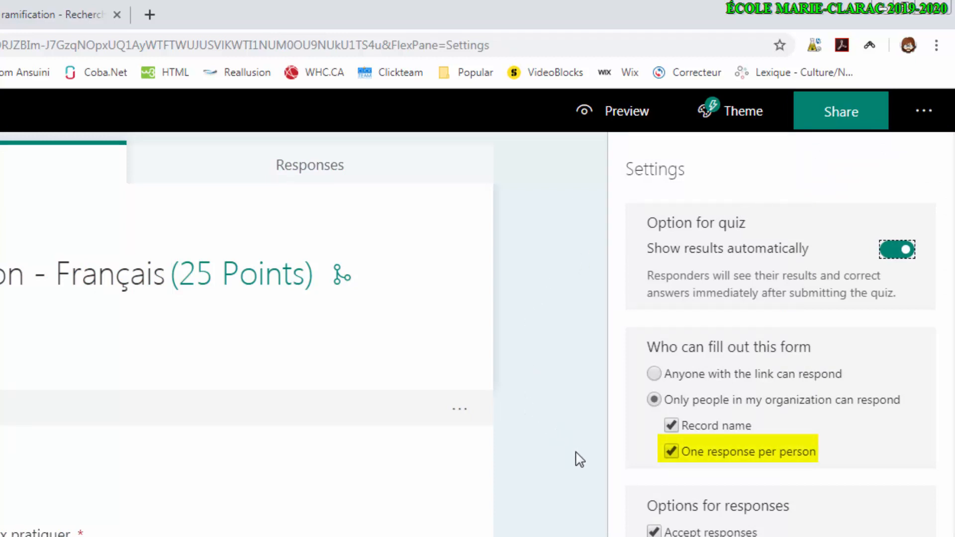
pyautogui.click(673, 452)
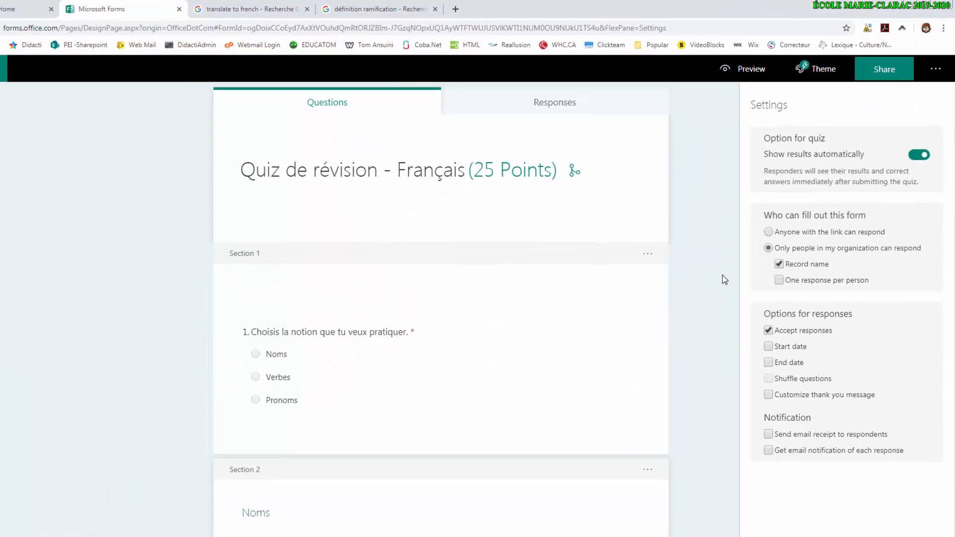
pyautogui.click(692, 312)
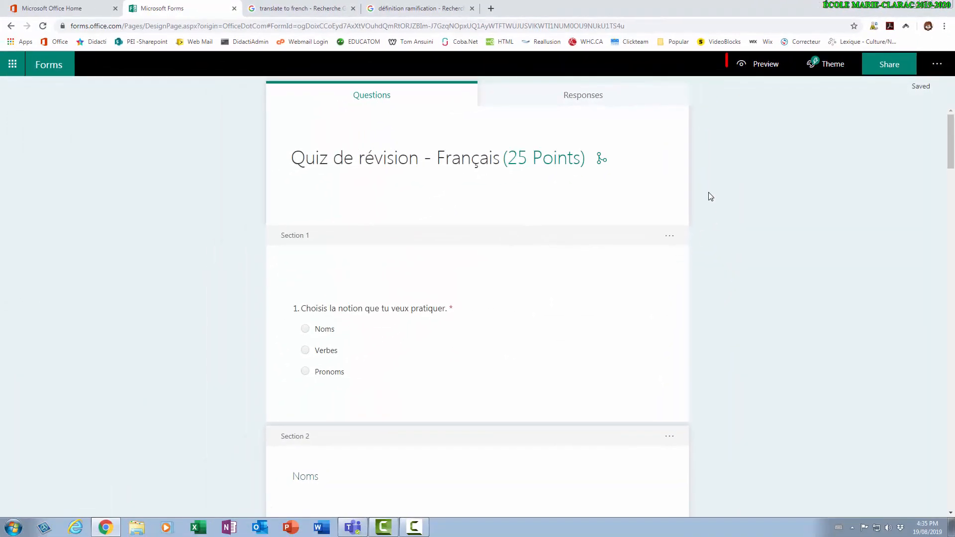
# Preview the quiz, answer question 1 with Noms and continue to its section.
pyautogui.click(765, 69)
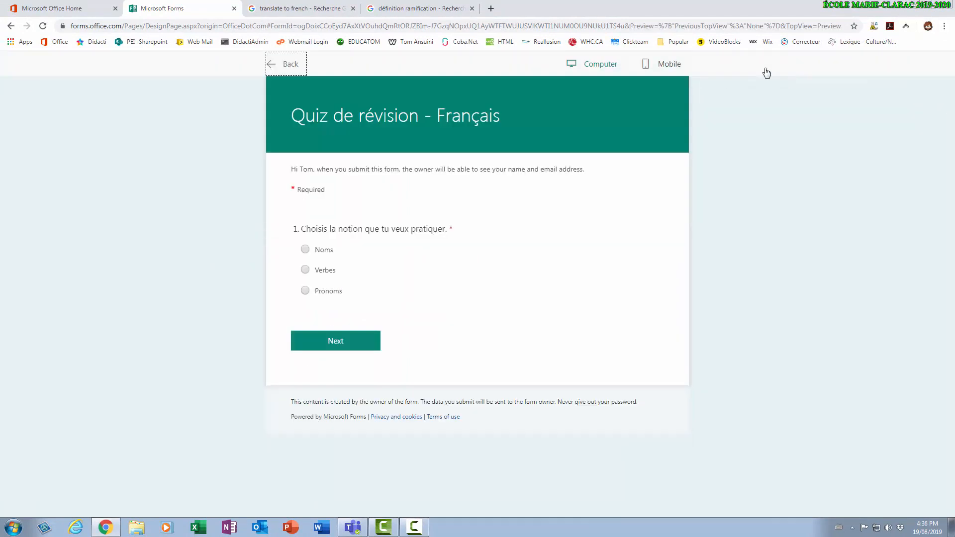
pyautogui.click(305, 249)
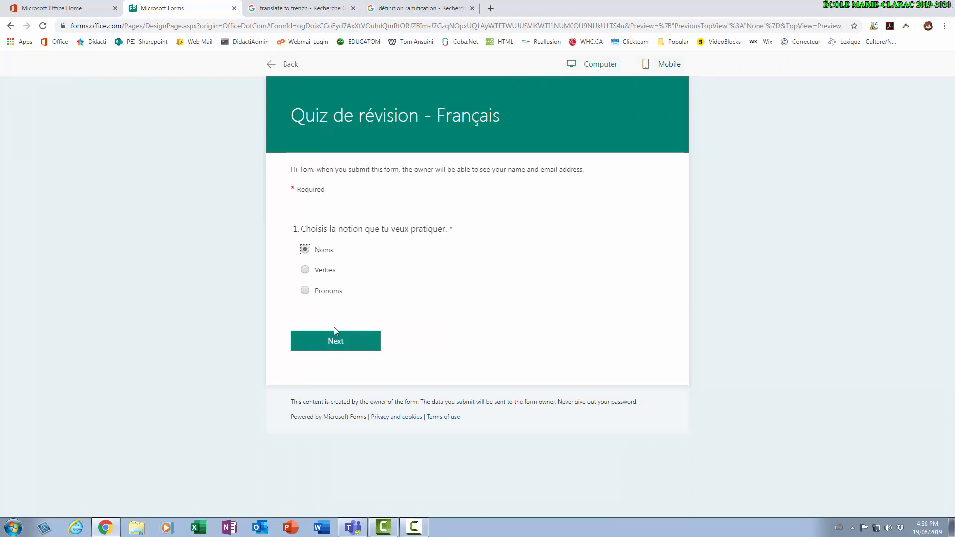
pyautogui.click(334, 343)
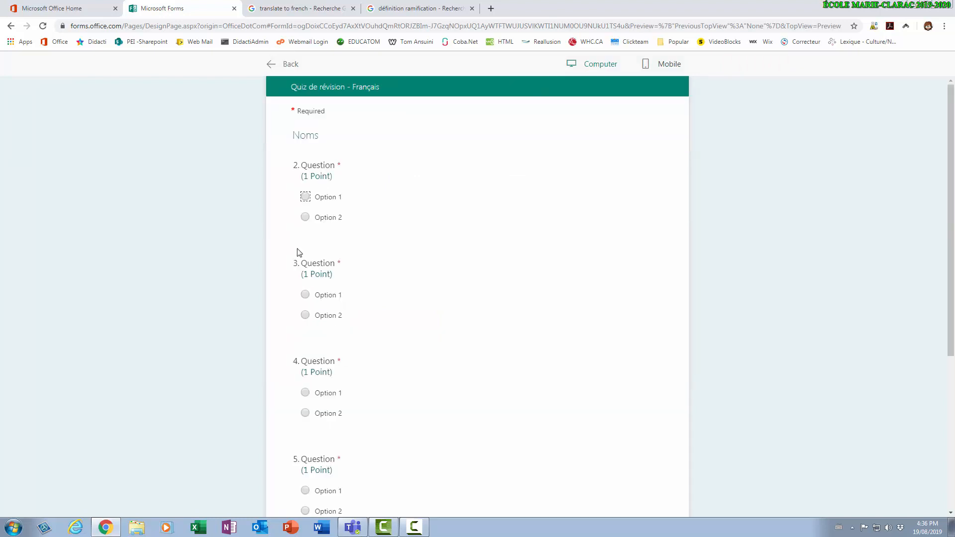
# Answer questions 2 to 6 of the Noms section with Option 1 and continue to the following section.
pyautogui.click(307, 296)
pyautogui.click(306, 393)
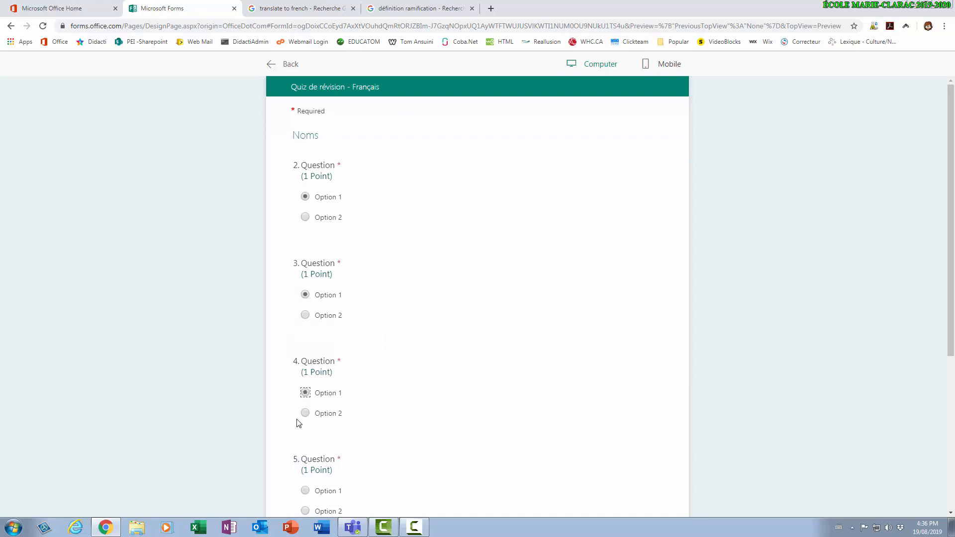
pyautogui.click(307, 493)
pyautogui.scroll(-4, 452, 388)
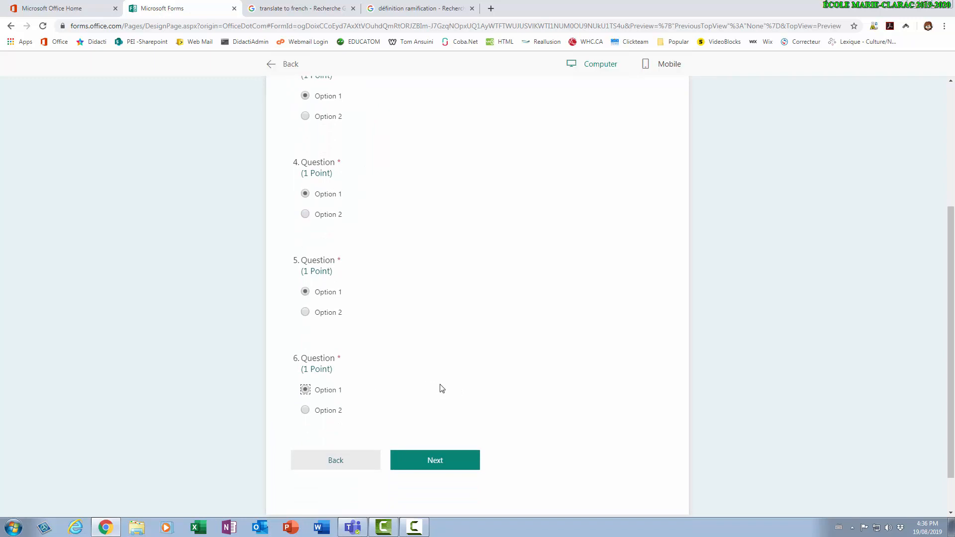
pyautogui.click(457, 463)
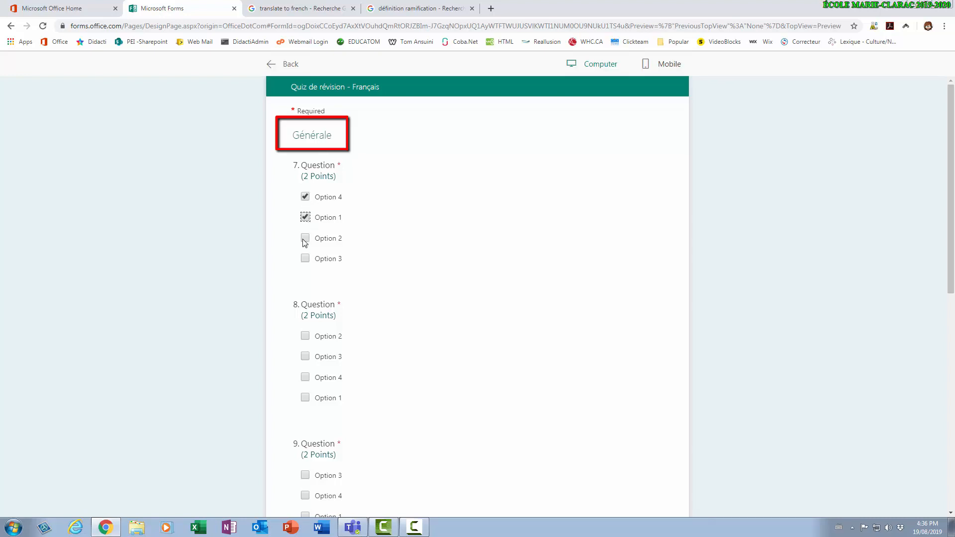
# Select two options for each of questions 7 to 11 in the Générale section and submit the response.
pyautogui.click(305, 336)
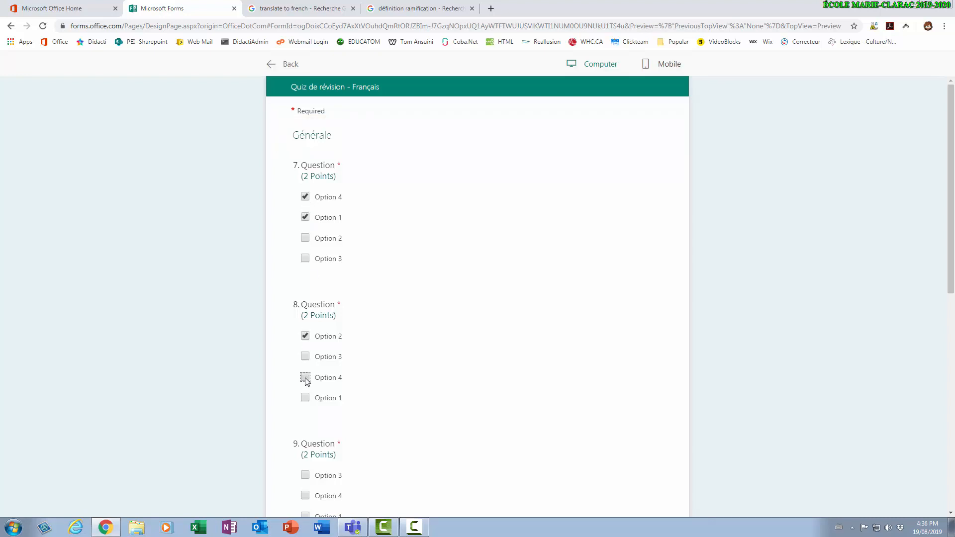
pyautogui.scroll(-3, 467, 367)
pyautogui.click(306, 327)
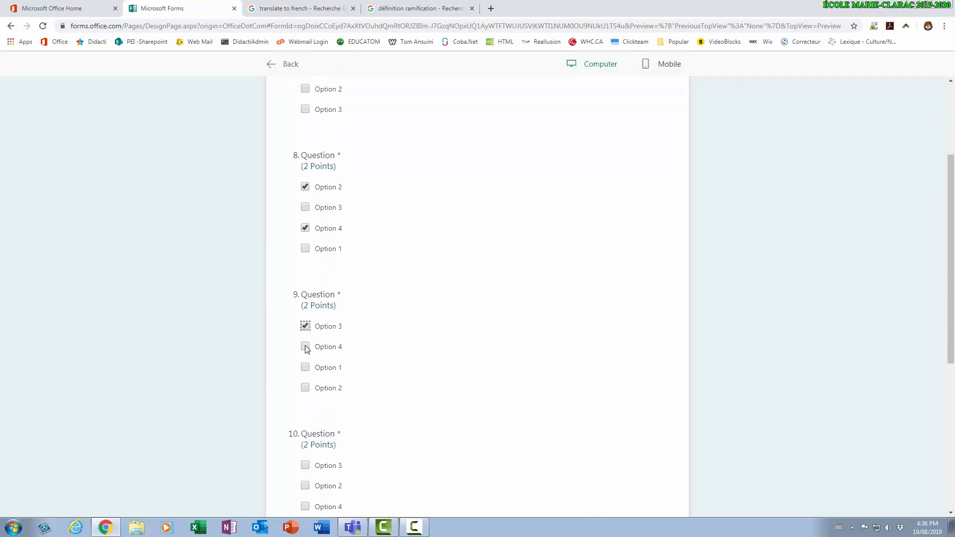
pyautogui.click(305, 367)
pyautogui.scroll(-3, 498, 334)
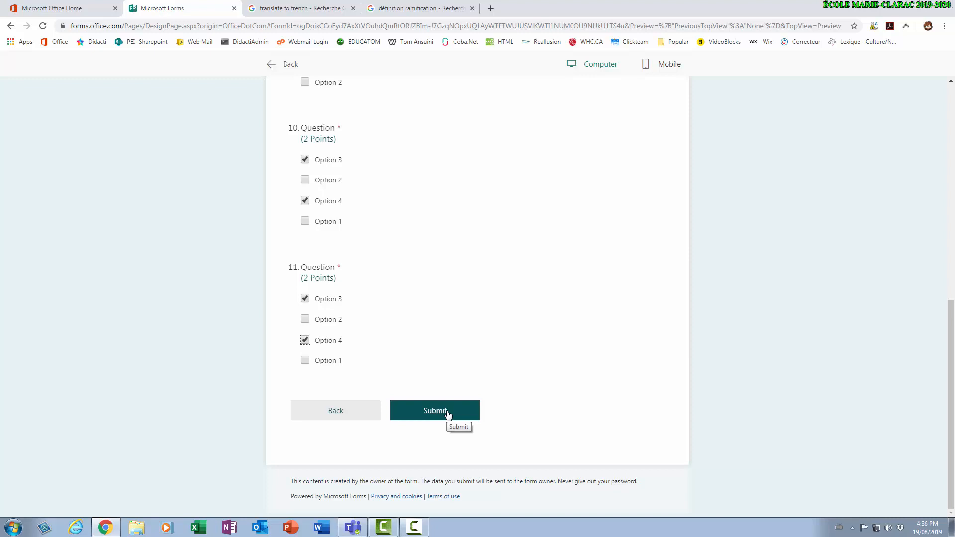
pyautogui.click(447, 414)
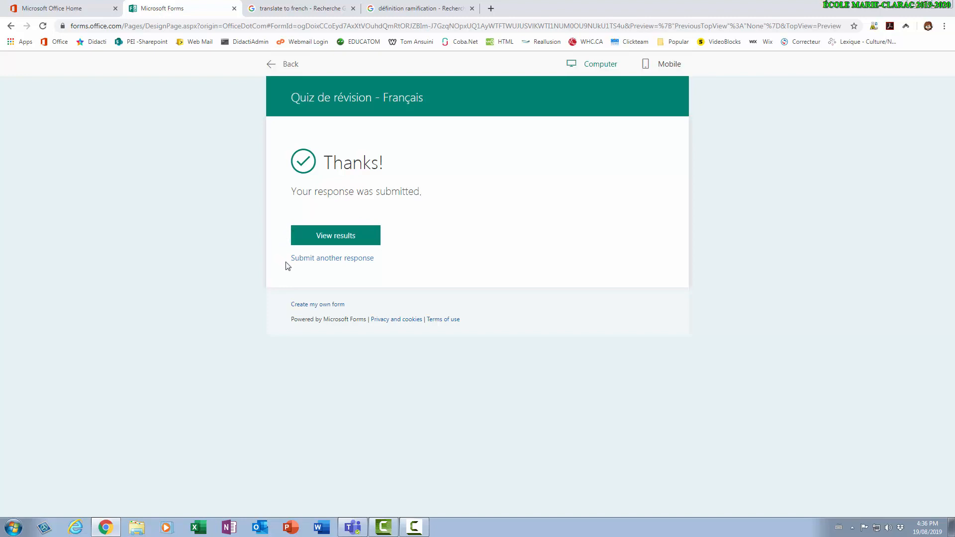
# Review the results of the submitted Noms response through question 11, then return to the thank you page.
pyautogui.click(322, 237)
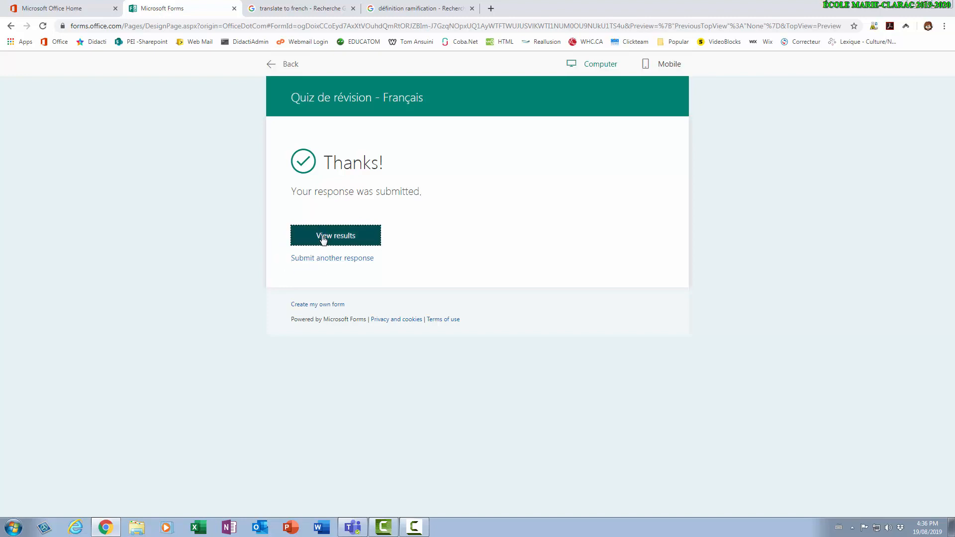
pyautogui.scroll(-8, 551, 262)
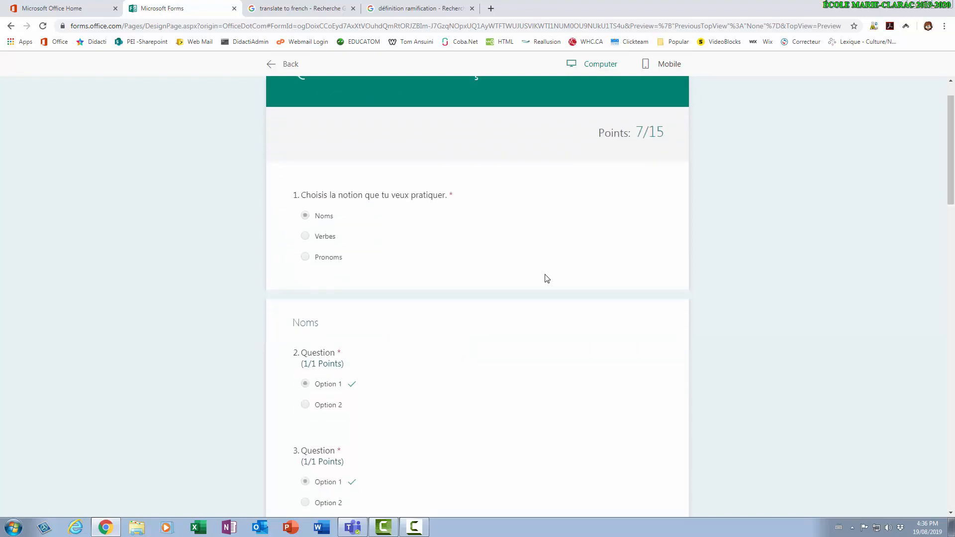
pyautogui.scroll(-5, 538, 301)
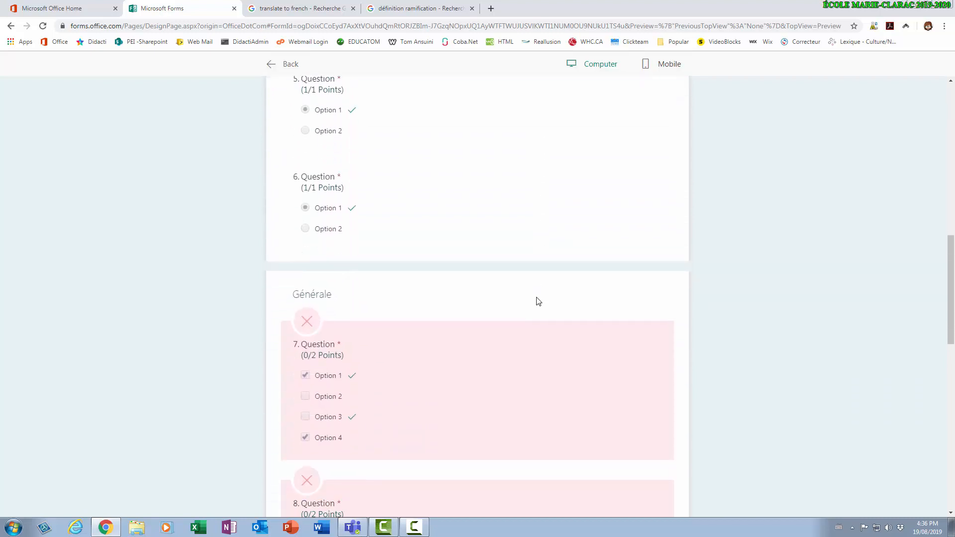
pyautogui.scroll(-5, 538, 301)
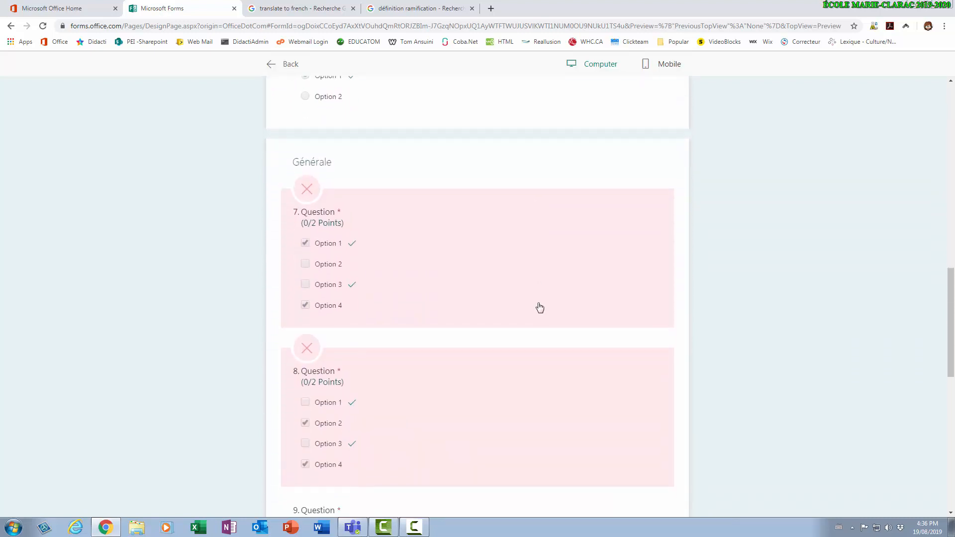
pyautogui.scroll(-8, 539, 307)
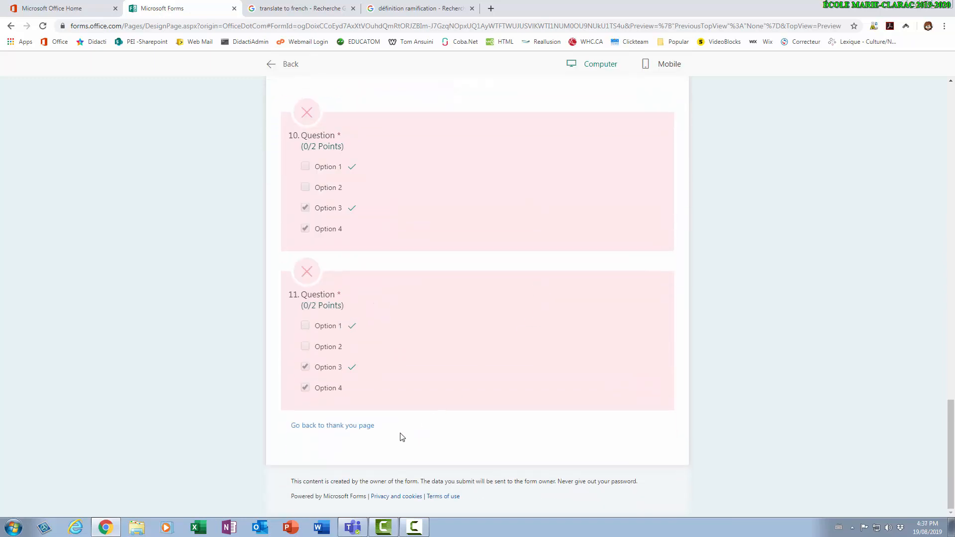
pyautogui.click(350, 426)
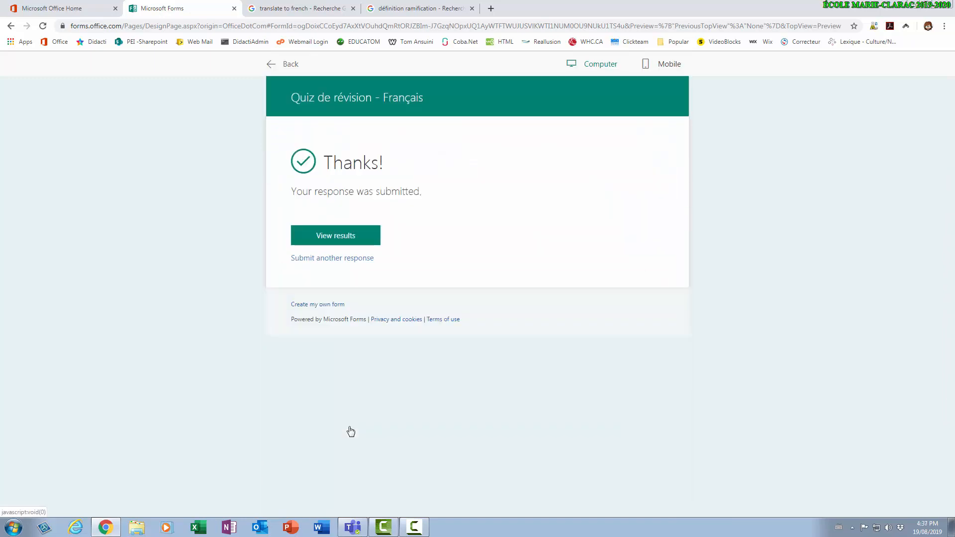
# Start another response, answer question 1 with Verbes and continue to its section.
pyautogui.click(332, 261)
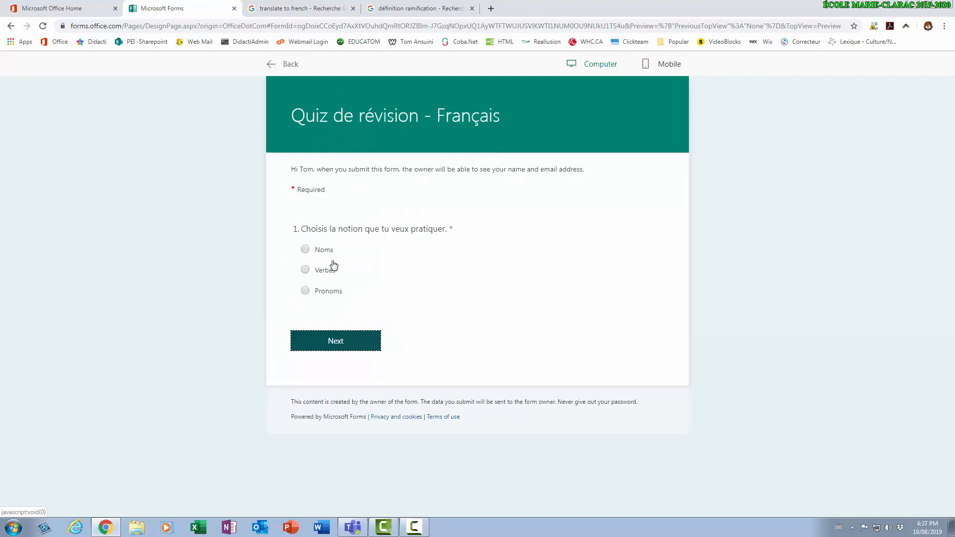
pyautogui.click(305, 271)
pyautogui.click(339, 344)
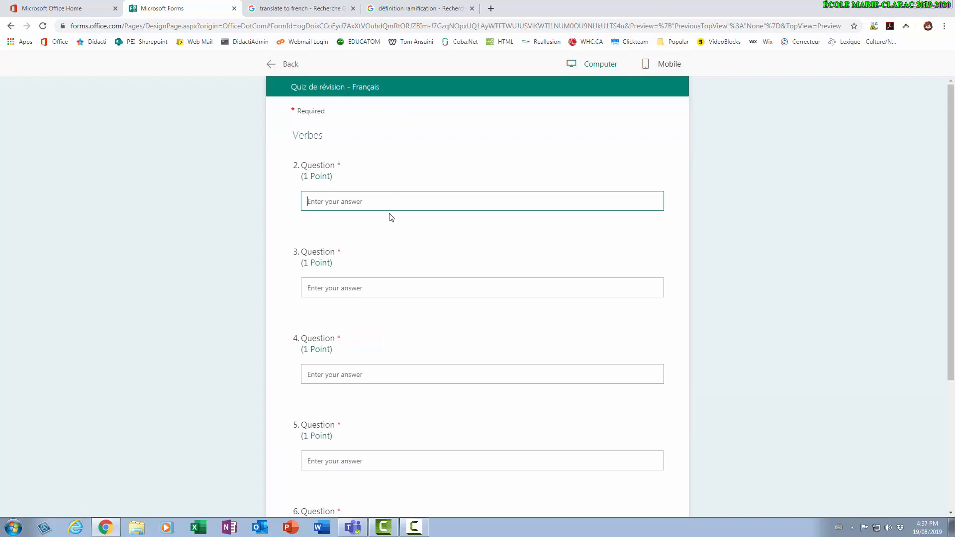
# Answer the Verbes questions with "test", select two options per Générale question, and submit the response.
pyautogui.write('test')
pyautogui.click(369, 288)
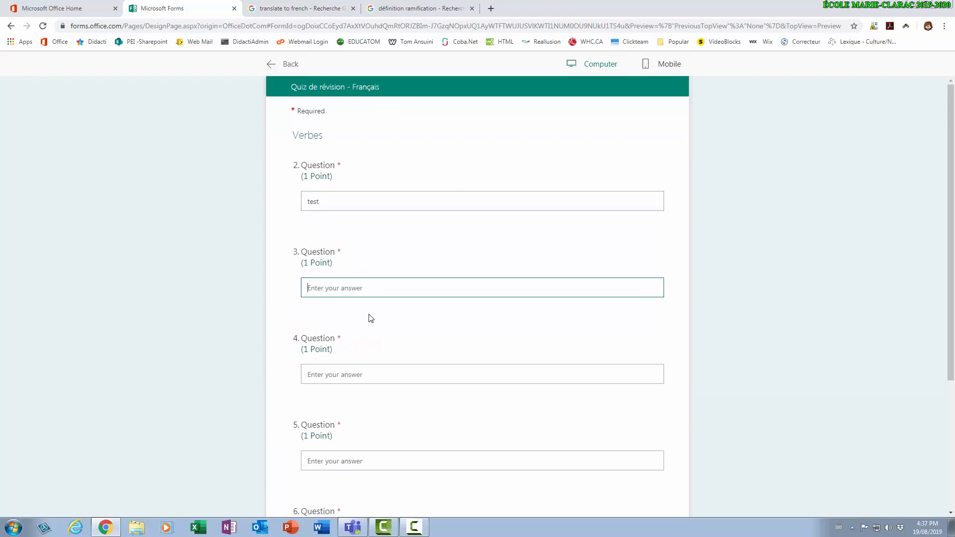
pyautogui.write('test')
pyautogui.click(380, 375)
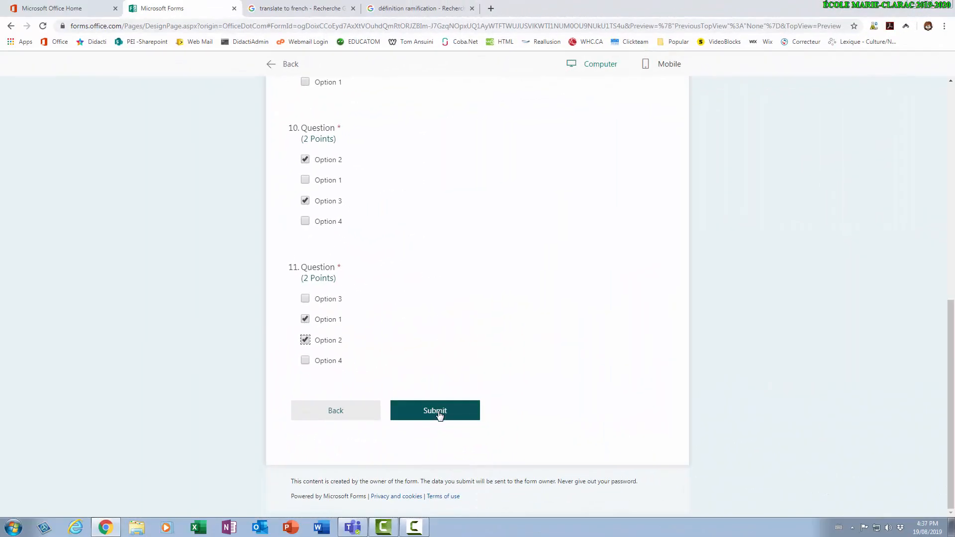
pyautogui.click(437, 413)
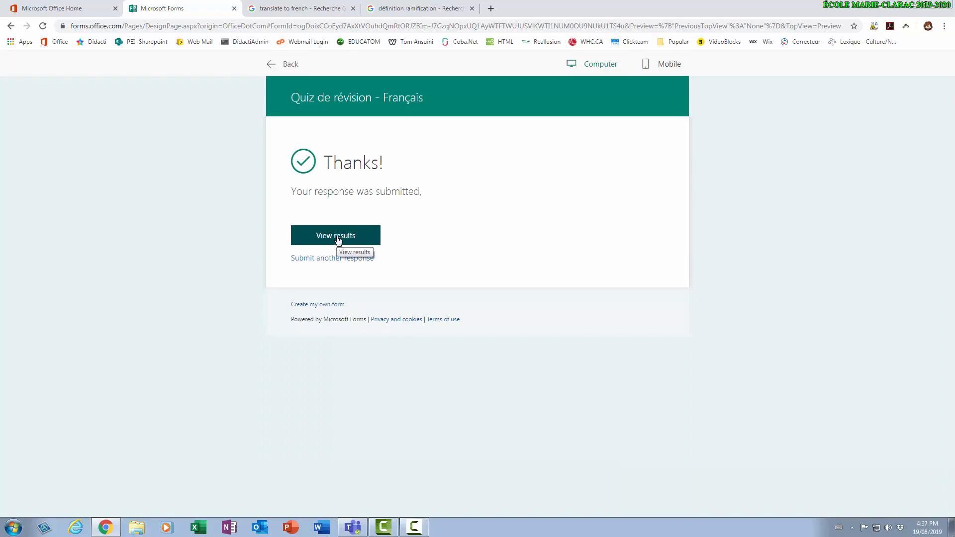
# Review the results of the submitted Verbes response through question 11, then leave the preview to return to the quiz editor.
pyautogui.click(337, 239)
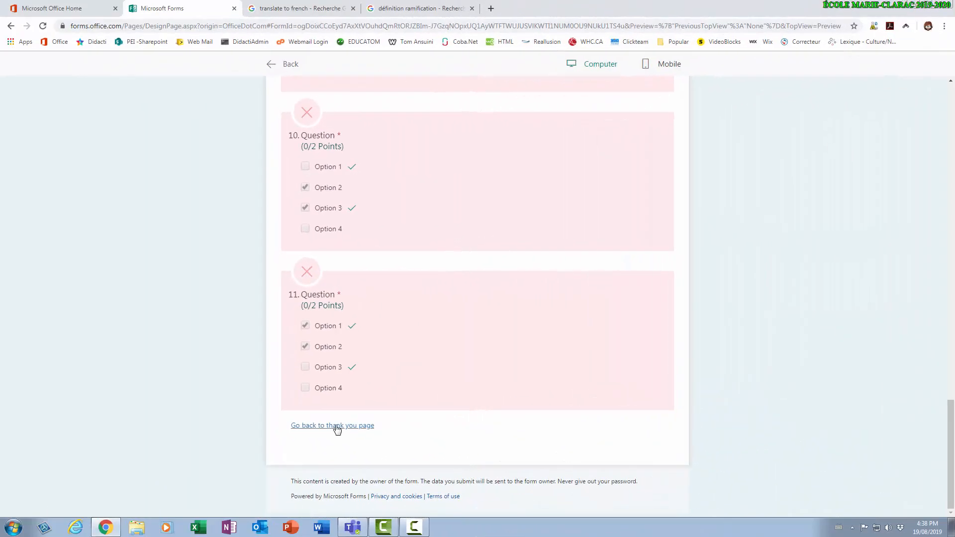
pyautogui.click(335, 426)
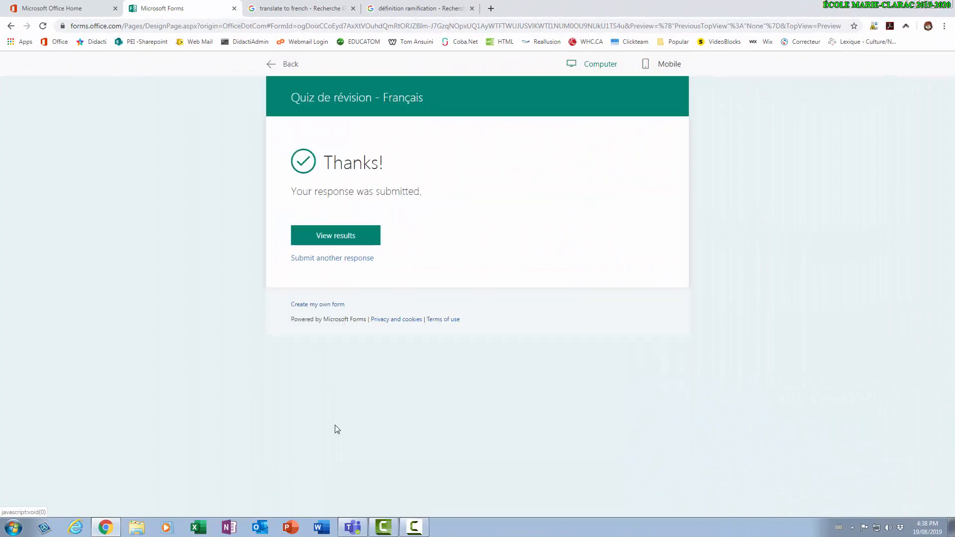
pyautogui.click(291, 65)
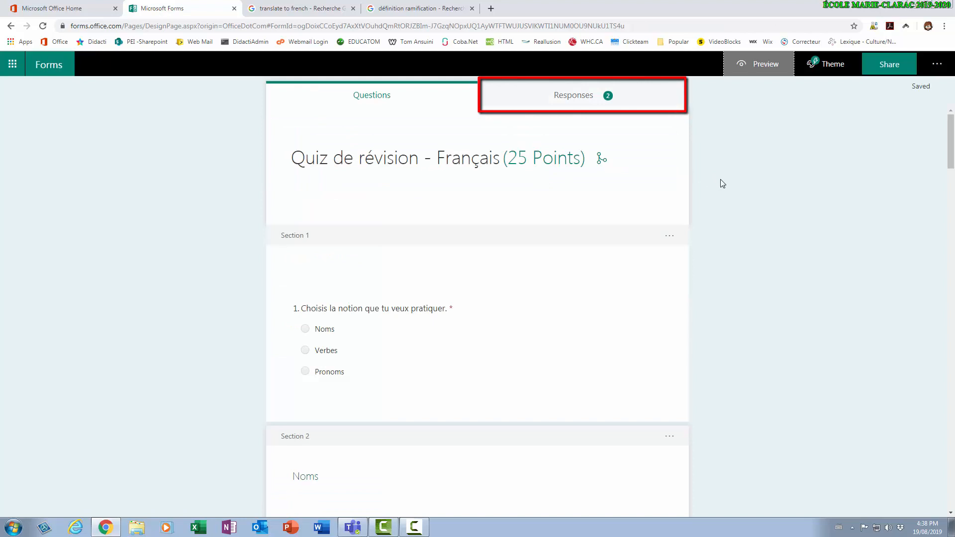
# View the quiz's response summary and review the individual answers, switching from the first submission to the second.
pyautogui.click(559, 99)
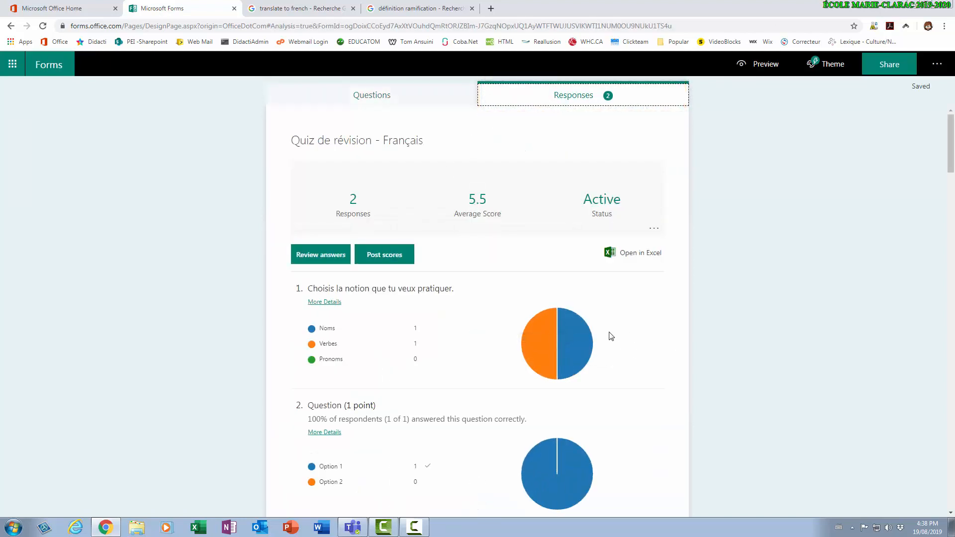
pyautogui.click(321, 254)
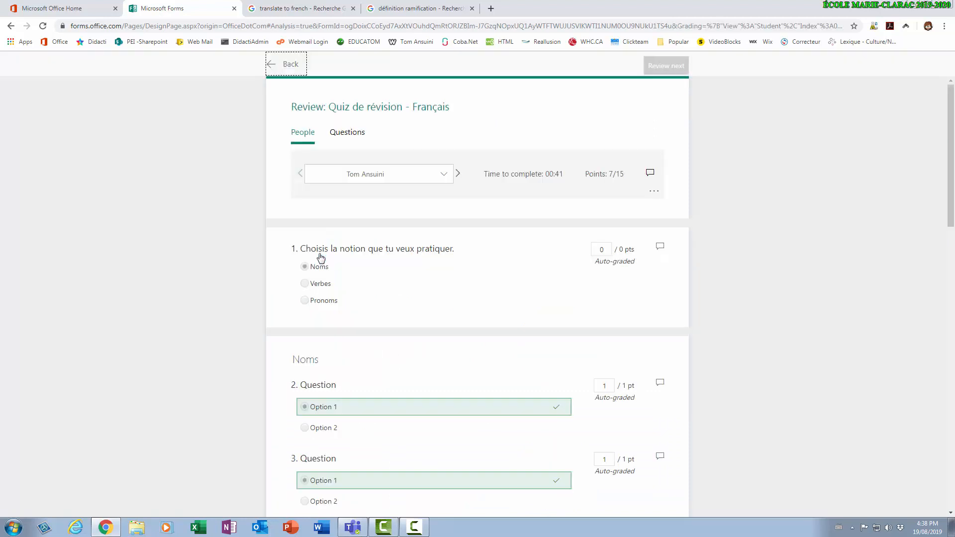
pyautogui.click(443, 174)
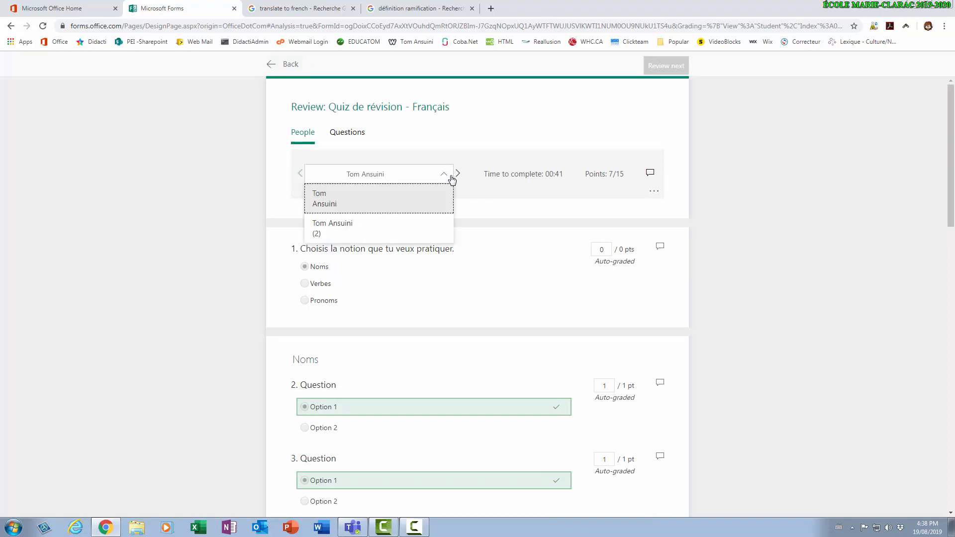
pyautogui.click(424, 233)
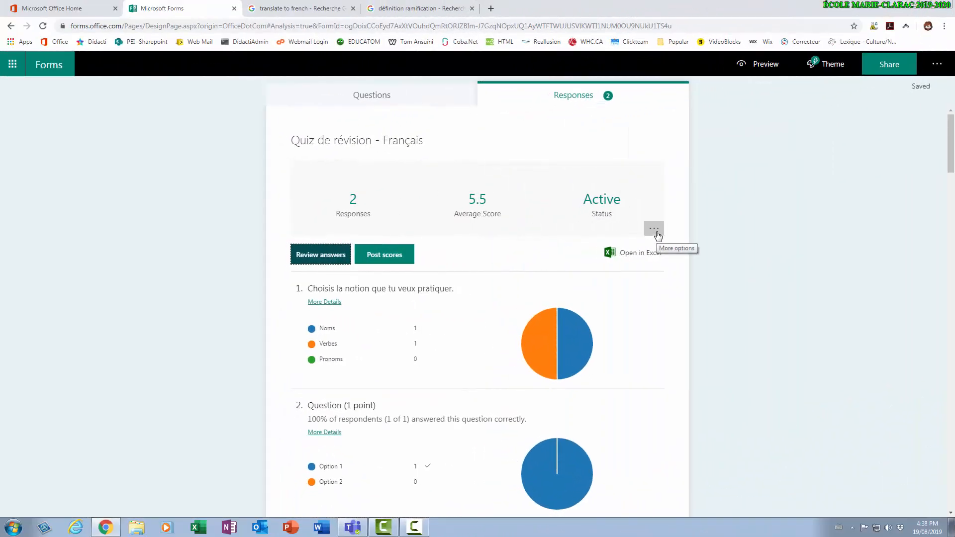
# Permanently delete all existing test responses to the quiz.
pyautogui.click(656, 233)
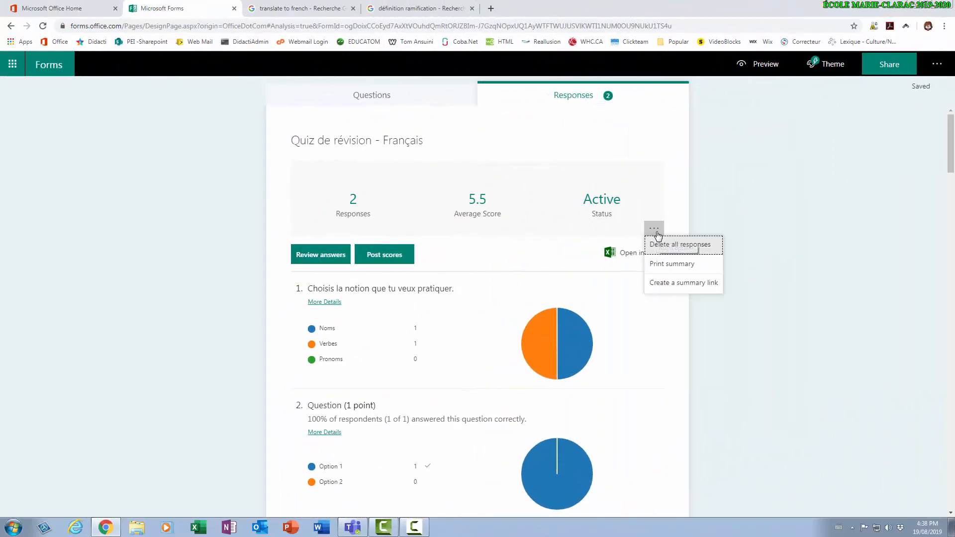
pyautogui.click(714, 246)
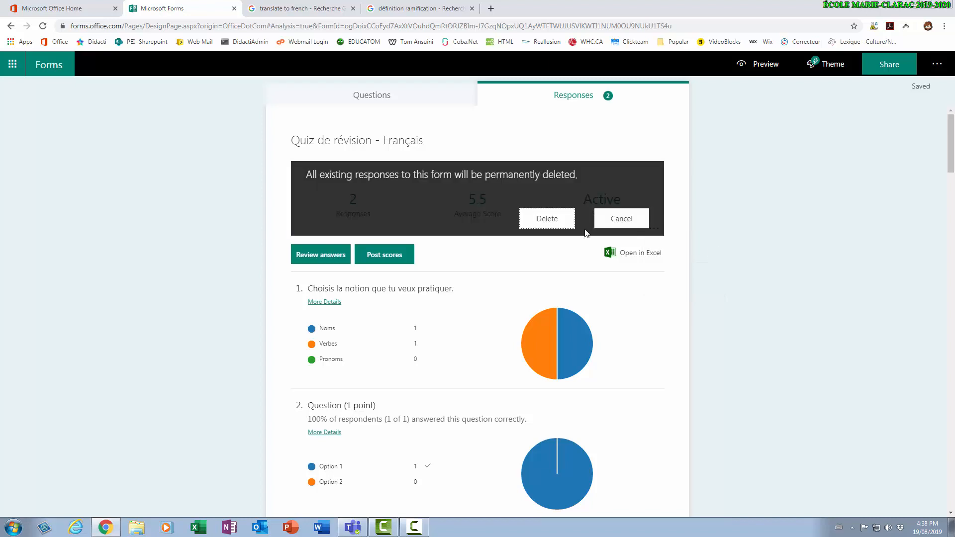
pyautogui.click(547, 221)
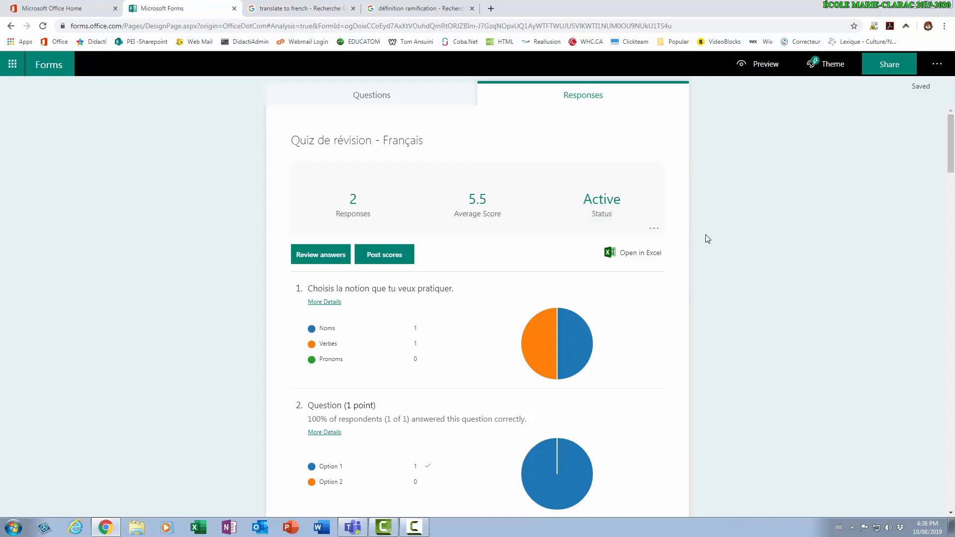